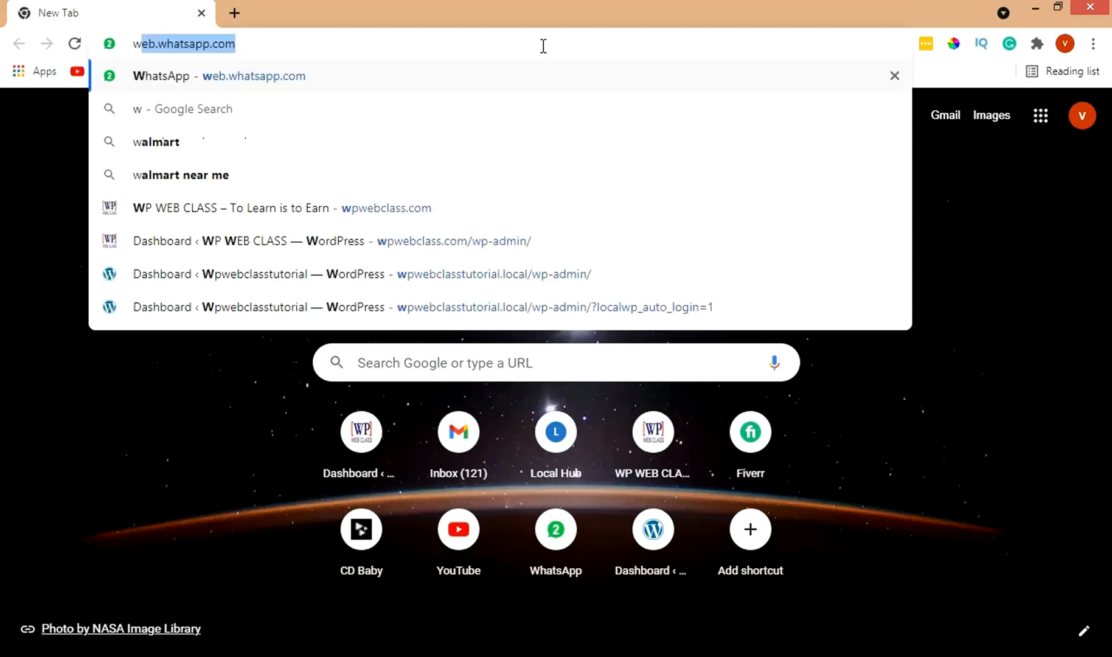
# Step: Load wpwebclass.com and follow its Download link to the Local site at localwp.com
pyautogui.write('com')
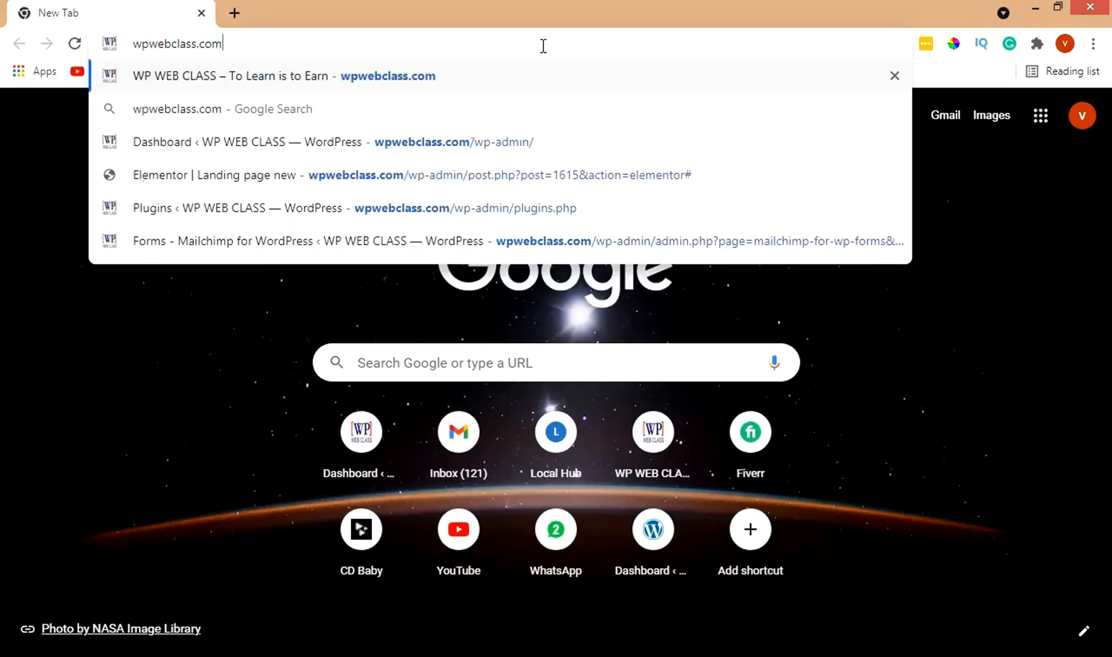
pyautogui.press('Return')
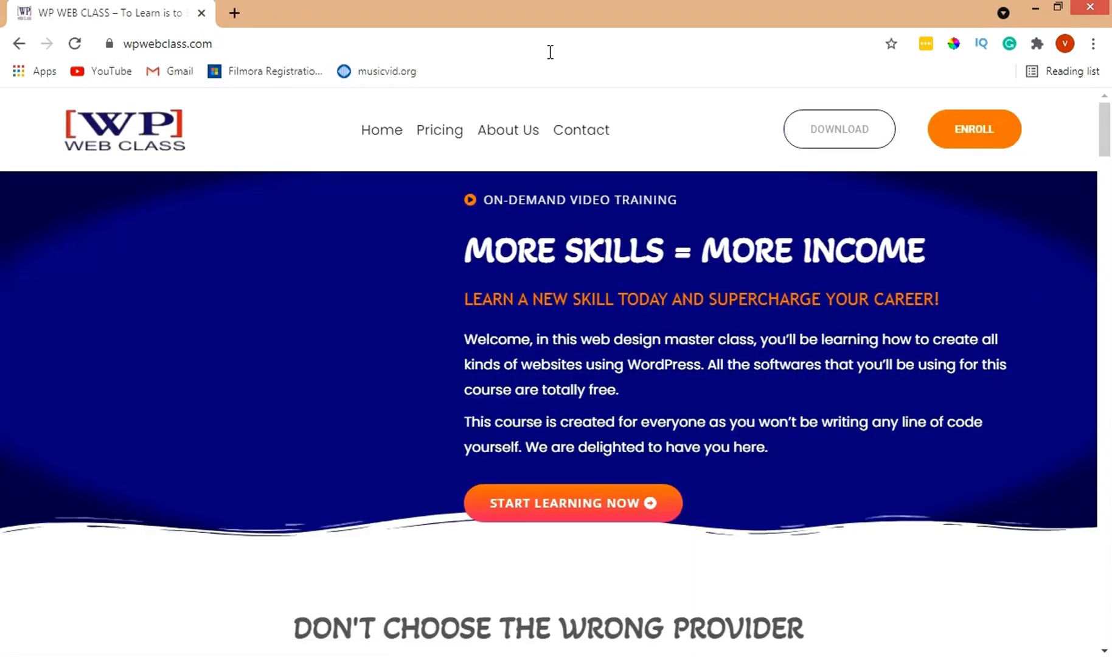
pyautogui.click(840, 146)
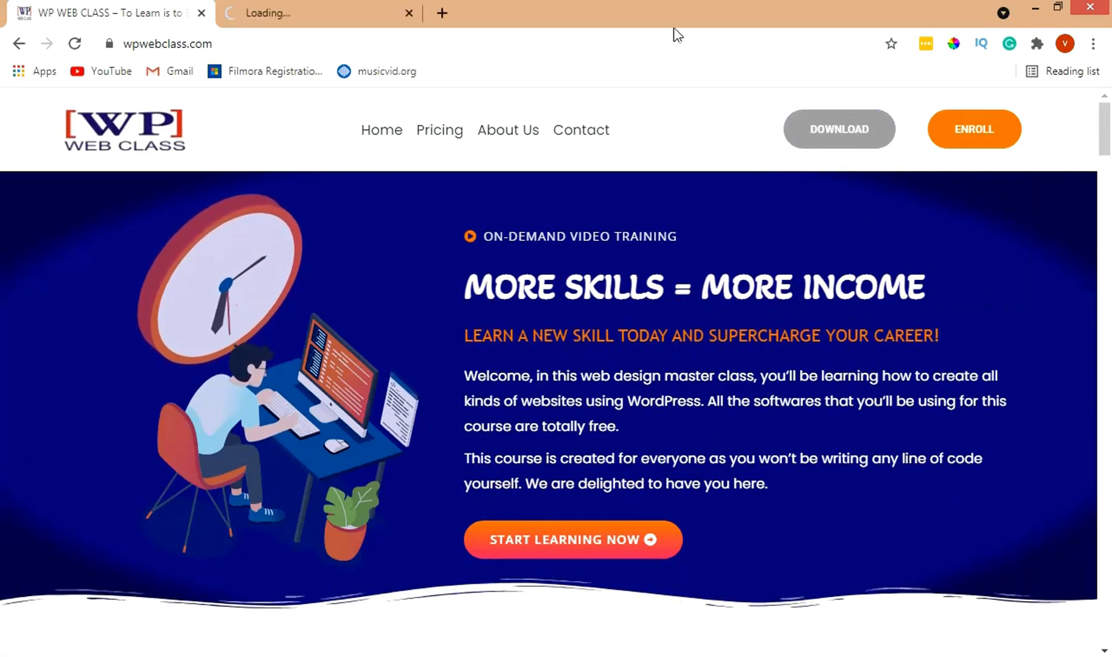
pyautogui.click(283, 11)
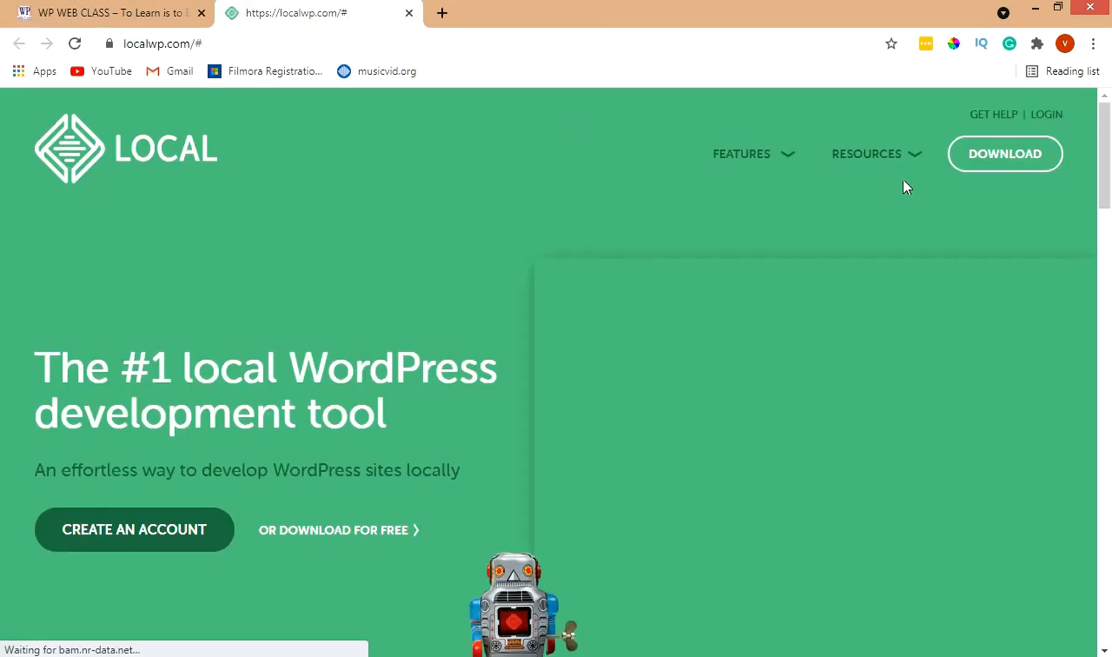
# Step: Open Local's download form and choose Windows as the platform
pyautogui.click(998, 156)
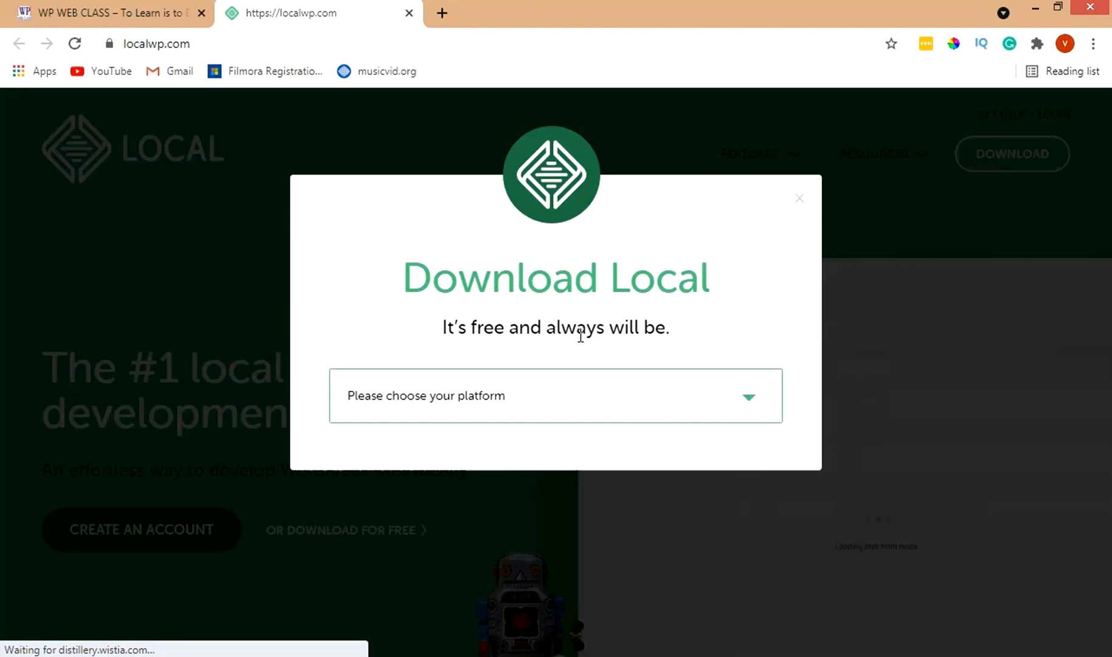
pyautogui.click(436, 398)
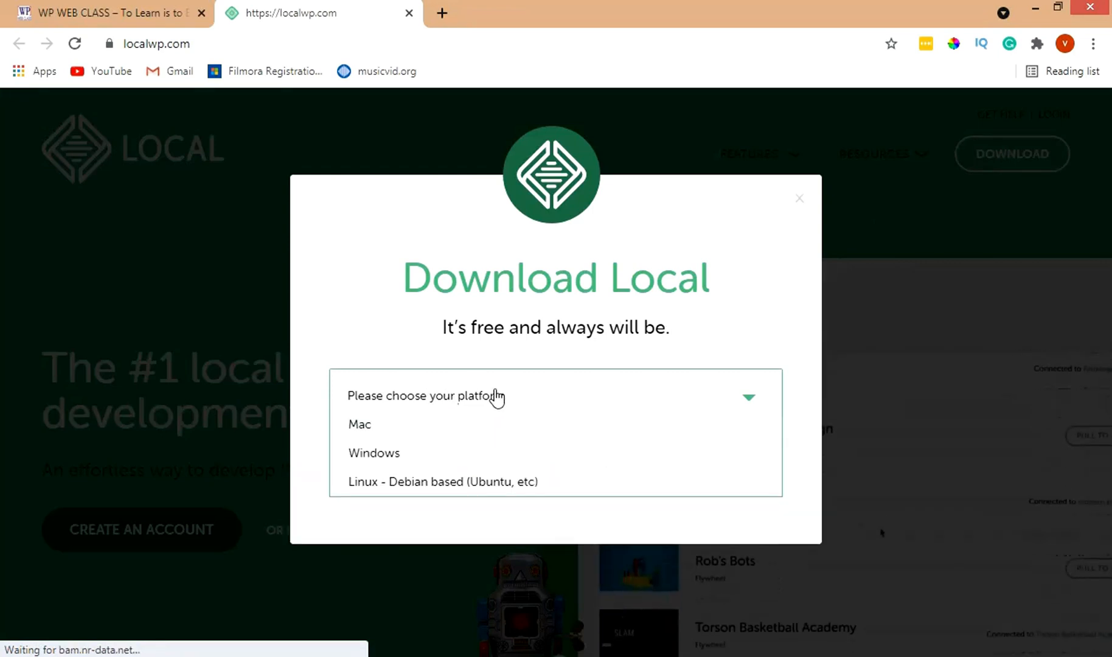
pyautogui.click(409, 466)
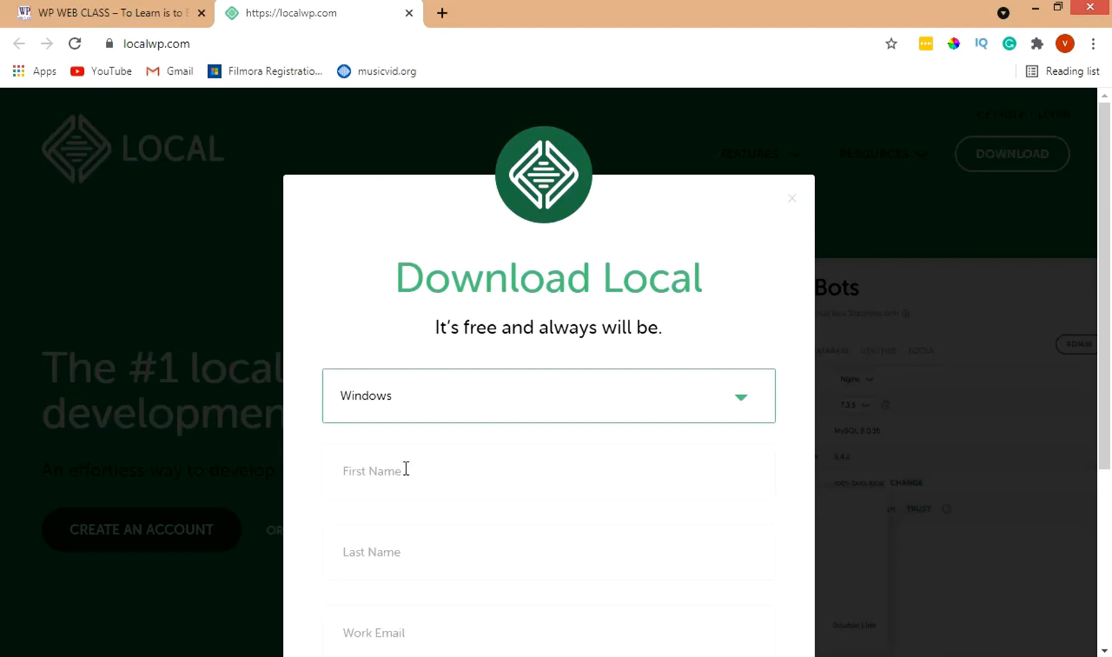
# Step: Fill in the first and last name, work e-mail and phone number, then submit the form
pyautogui.click(405, 468)
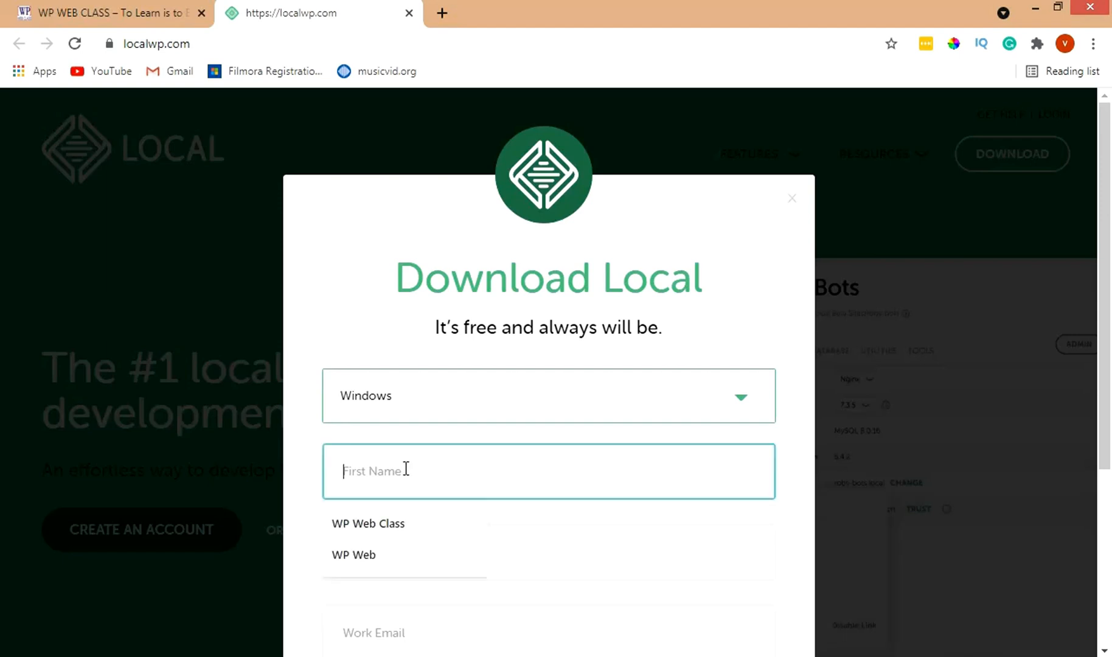
pyautogui.click(371, 555)
pyautogui.click(380, 552)
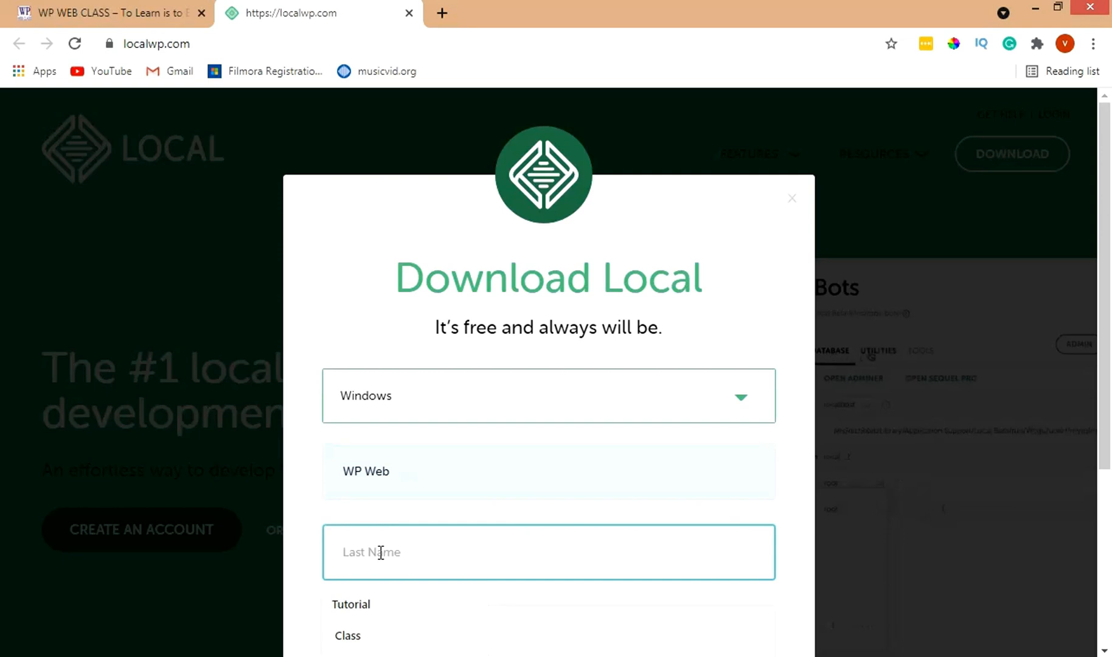
pyautogui.click(367, 638)
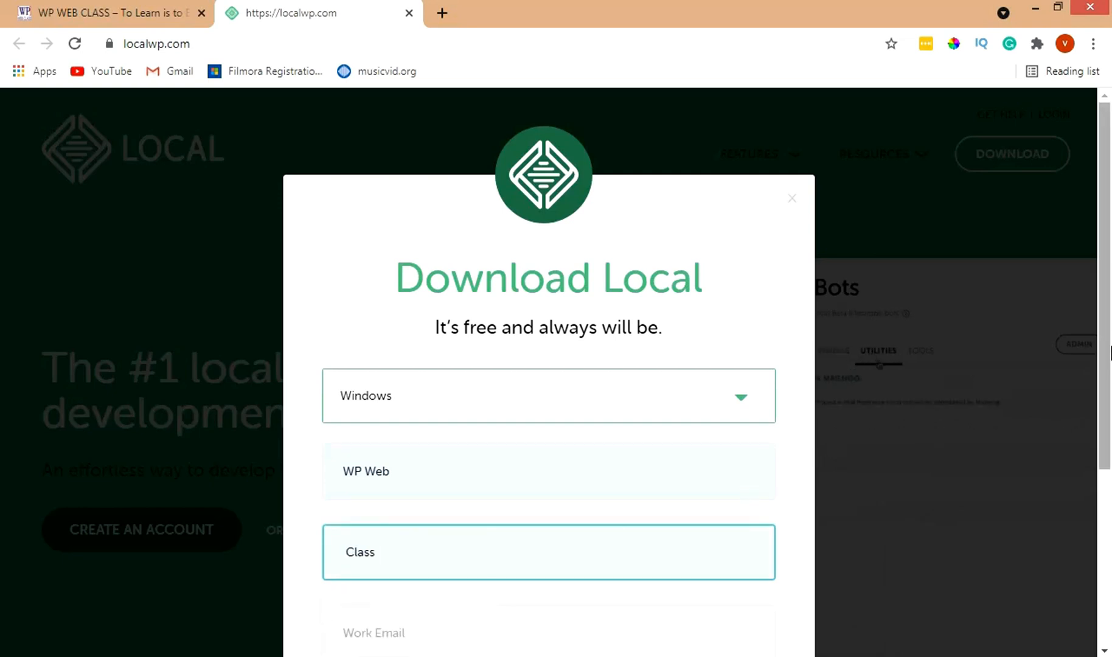
pyautogui.moveTo(1110, 353); pyautogui.dragTo(1102, 481)
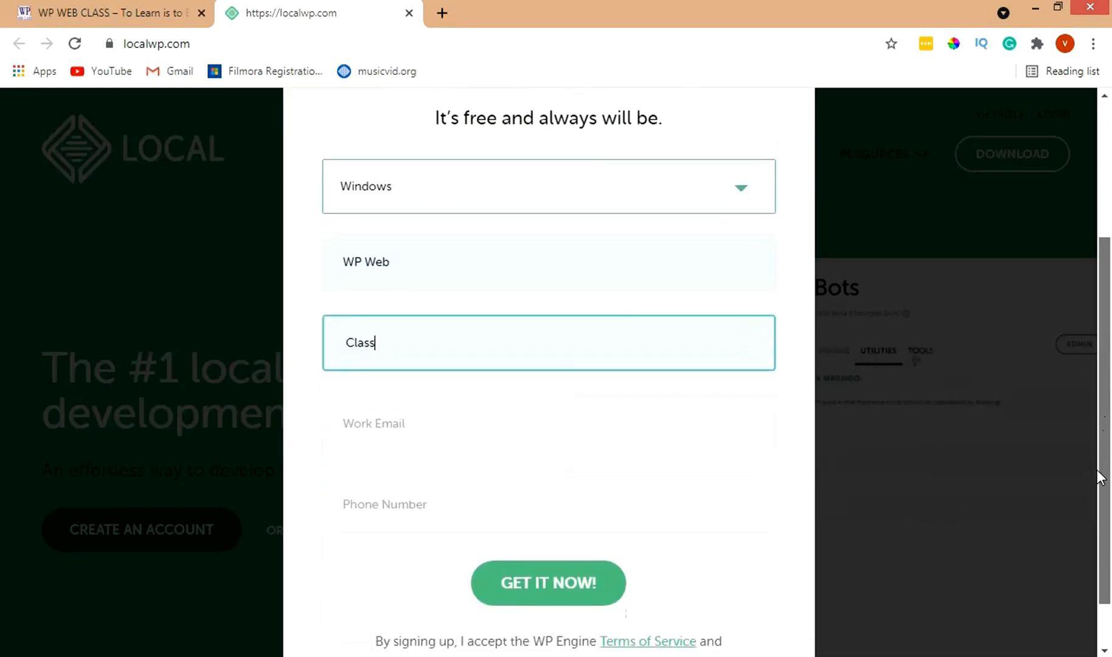
pyautogui.click(650, 441)
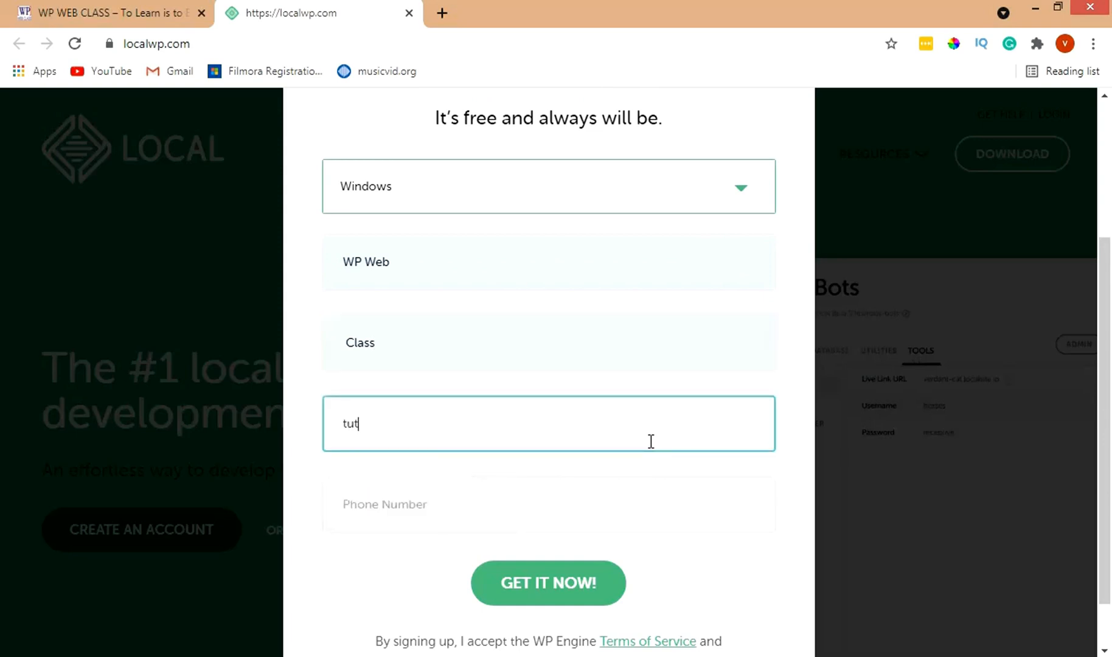
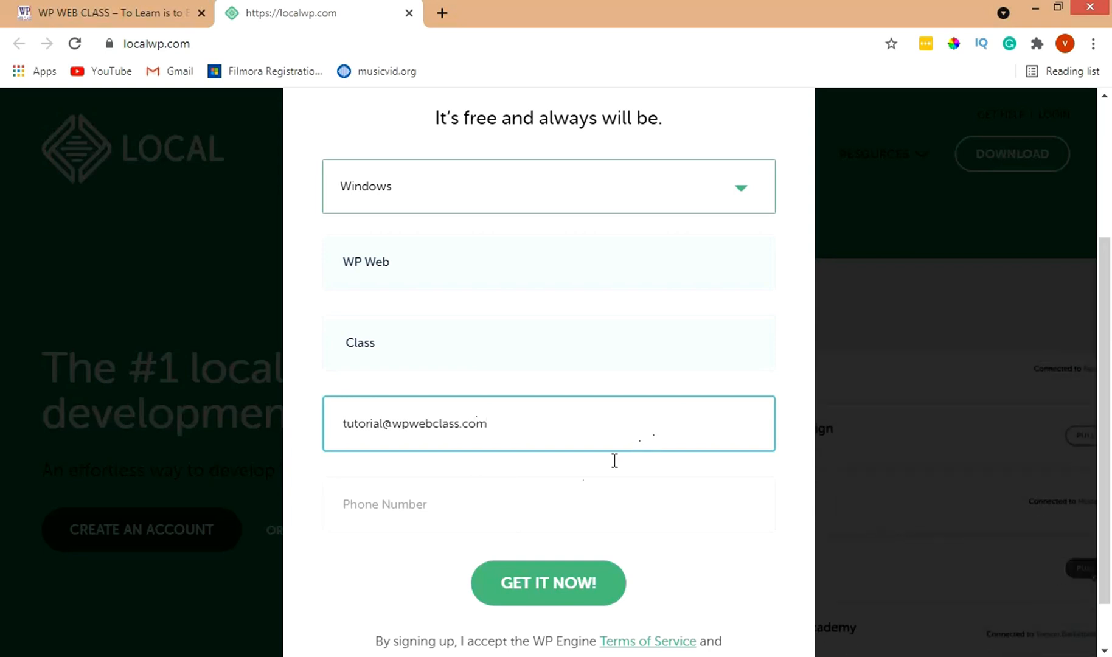
pyautogui.click(577, 498)
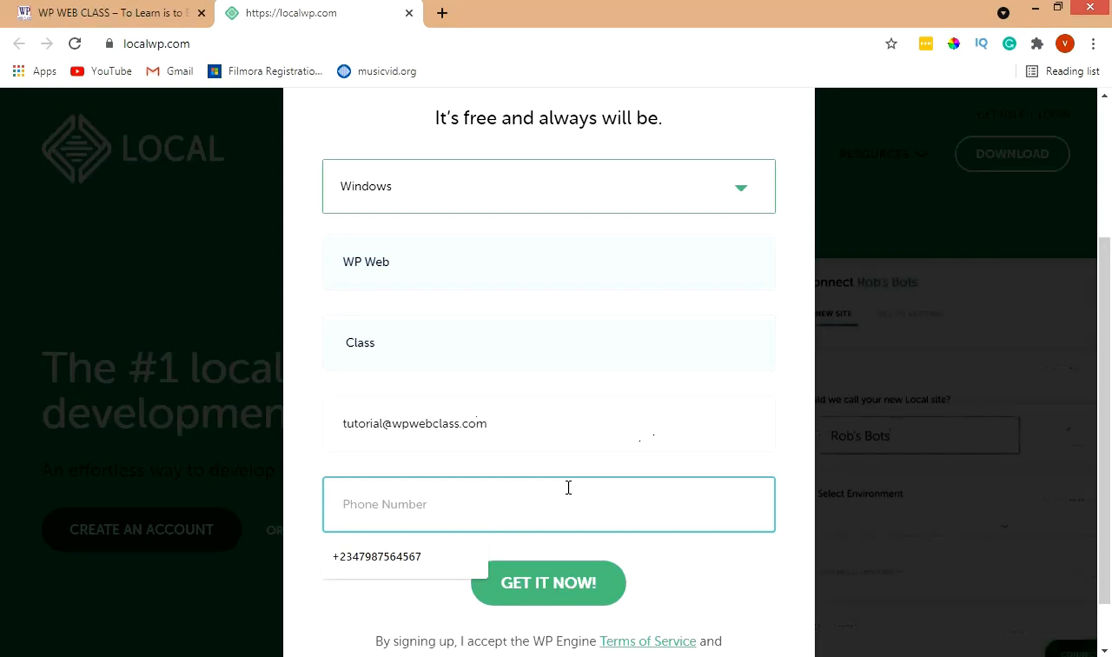
pyautogui.click(448, 554)
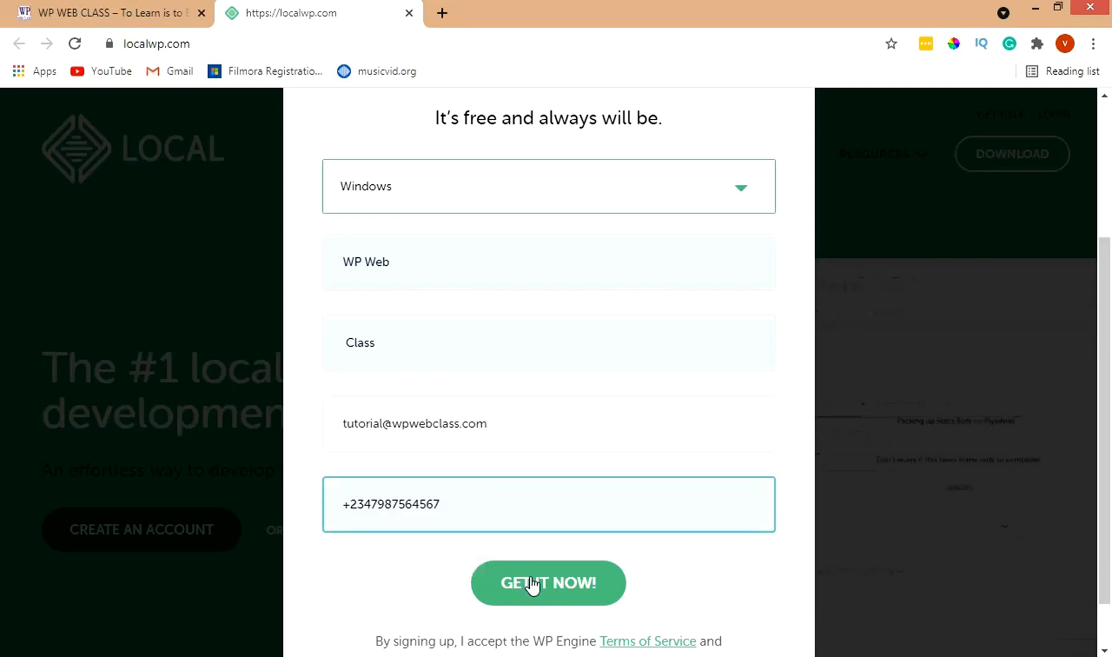
pyautogui.click(555, 588)
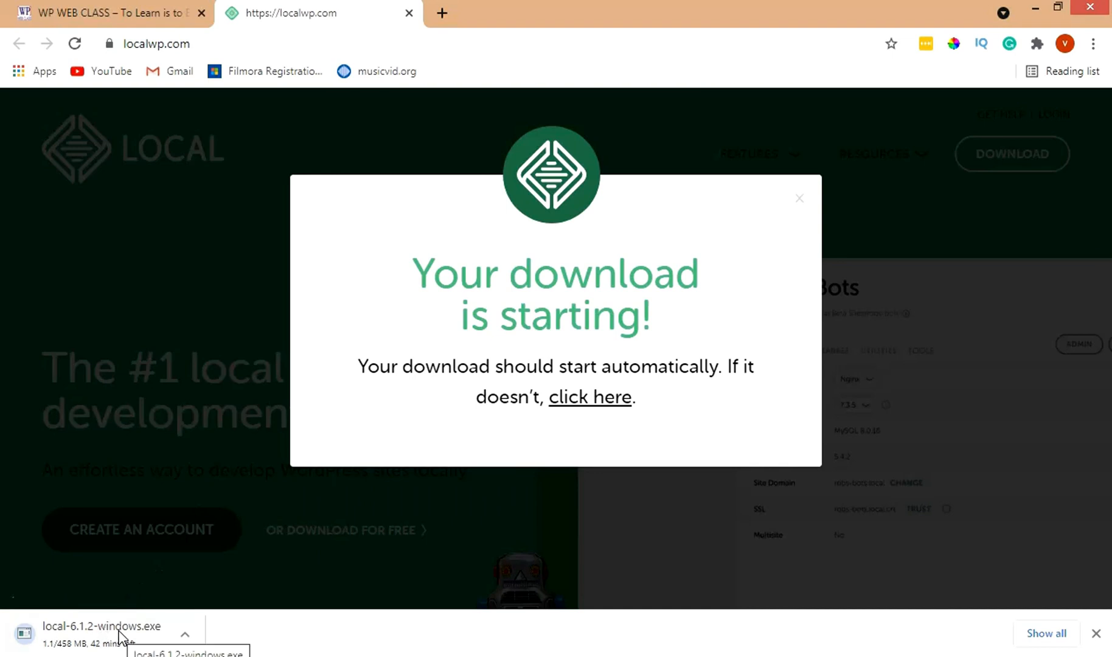
# Step: Cancel the new download and launch the previously downloaded local-6 Windows installer
pyautogui.click(184, 635)
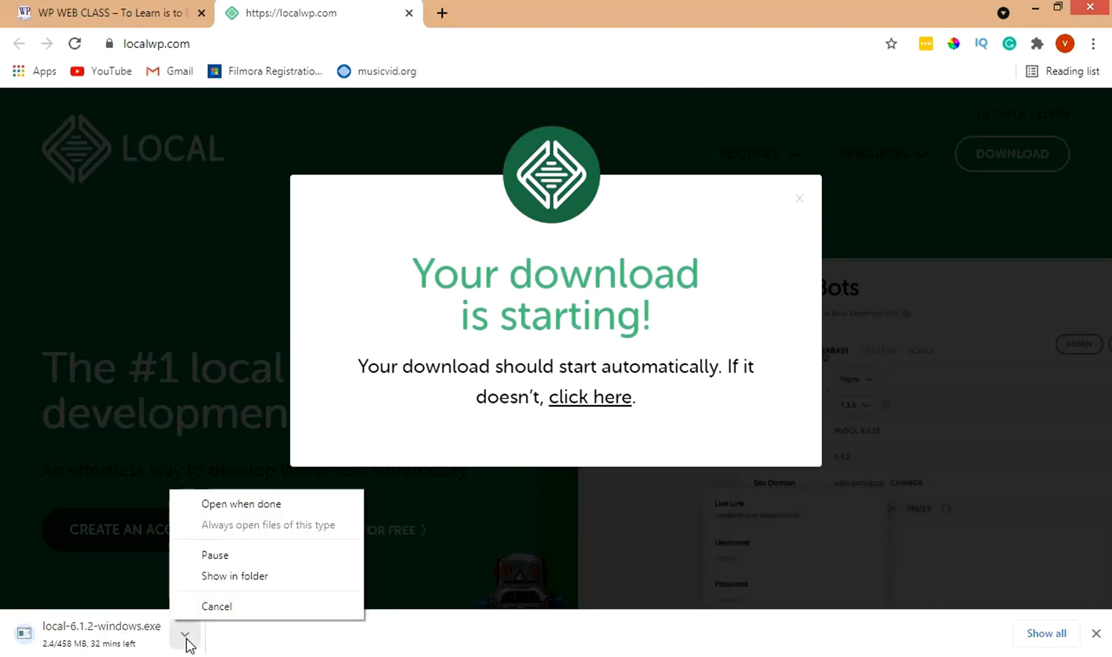
pyautogui.click(210, 607)
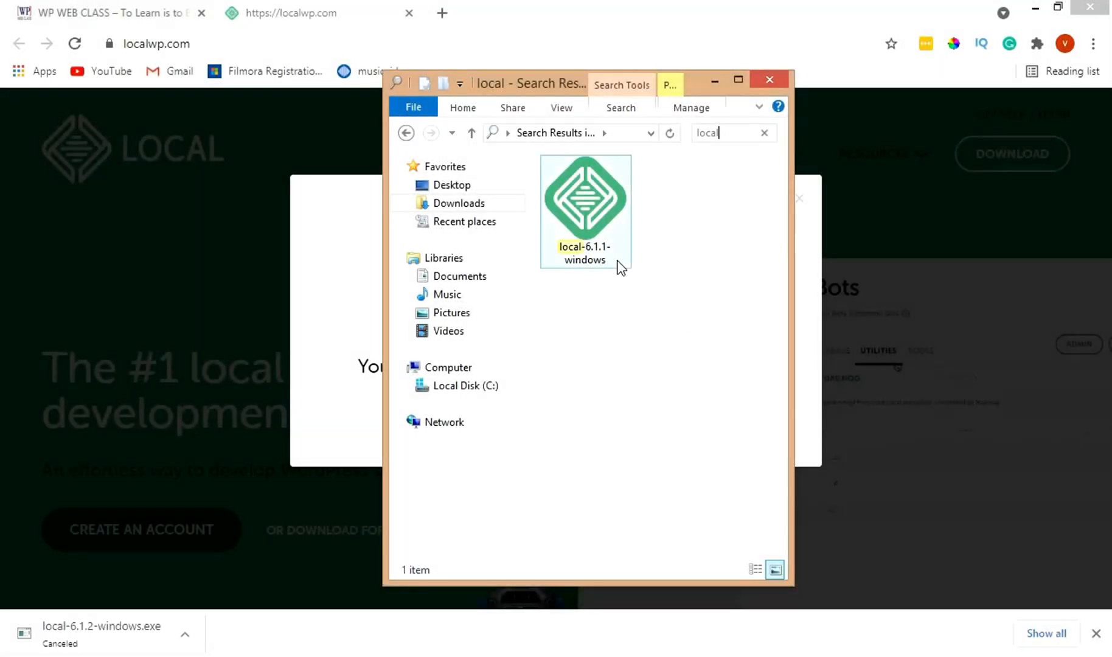
pyautogui.doubleClick(575, 219)
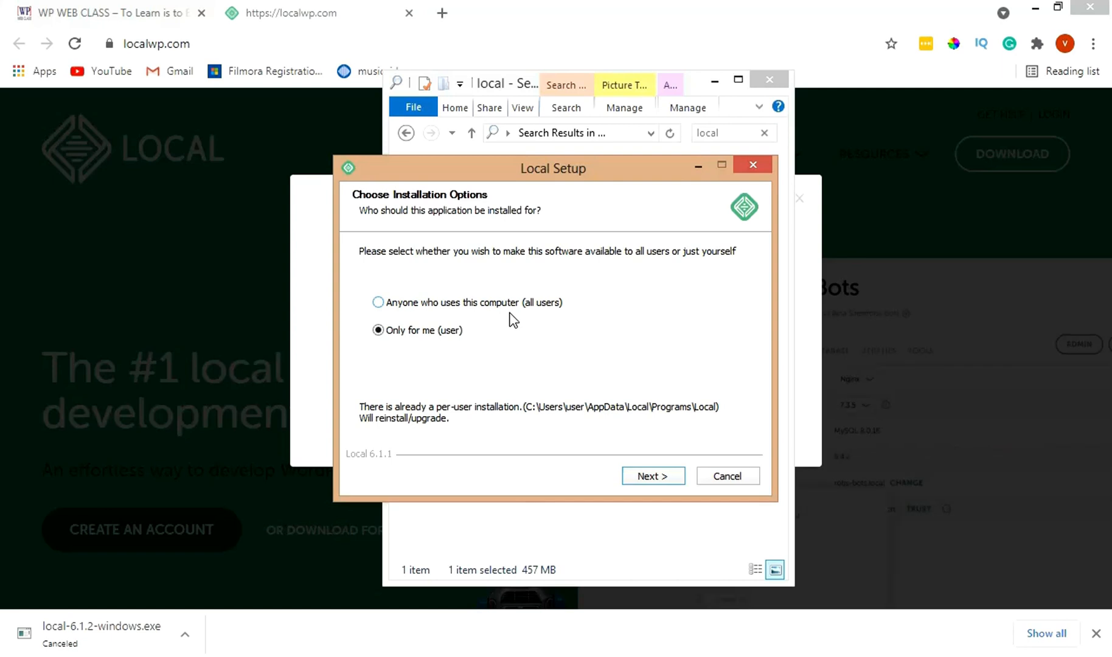
# Step: Install Local for the current user only, into the default destination folder
pyautogui.click(661, 478)
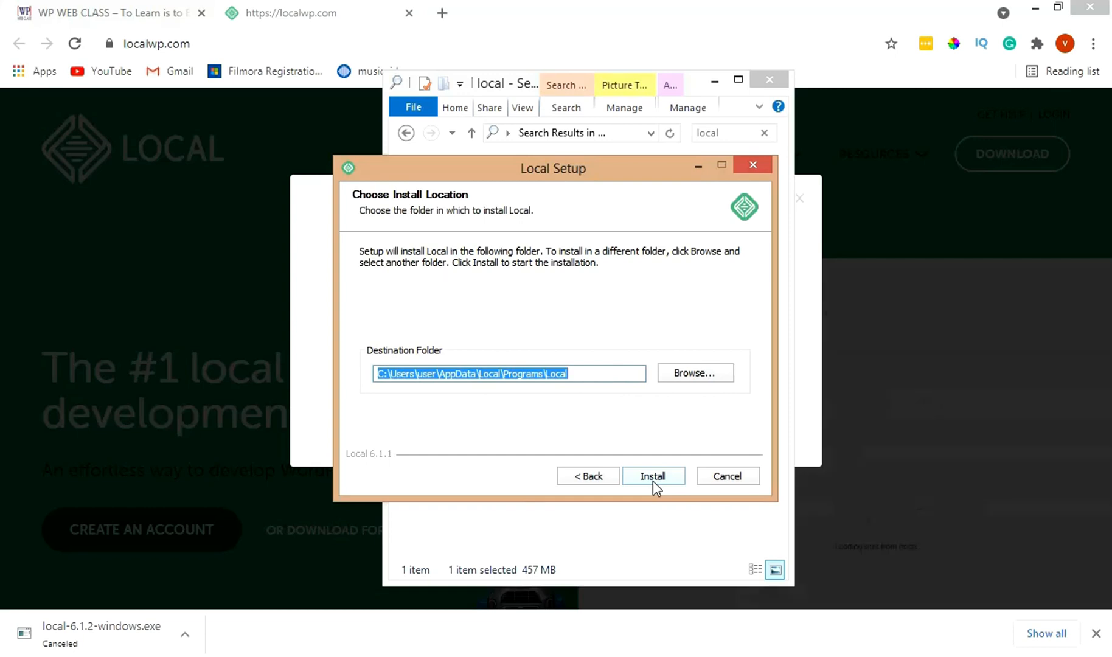
pyautogui.click(749, 165)
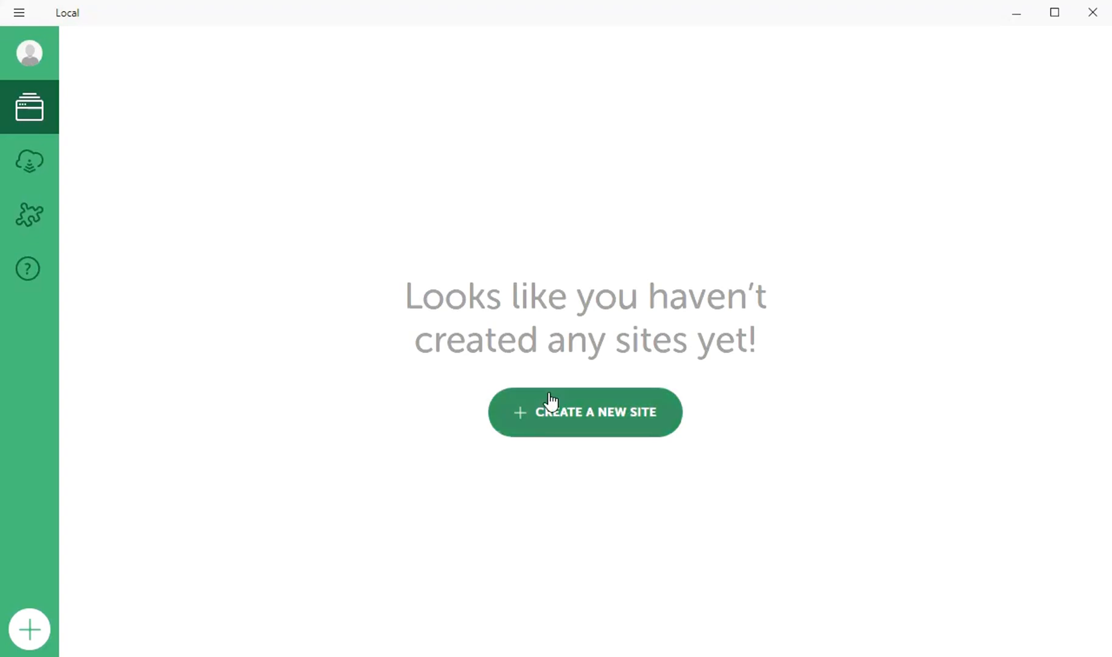
# Step: Start a new site named 'WP Web Class Tutorial Time', fixing the 'Claa' typo, and continue
pyautogui.click(569, 415)
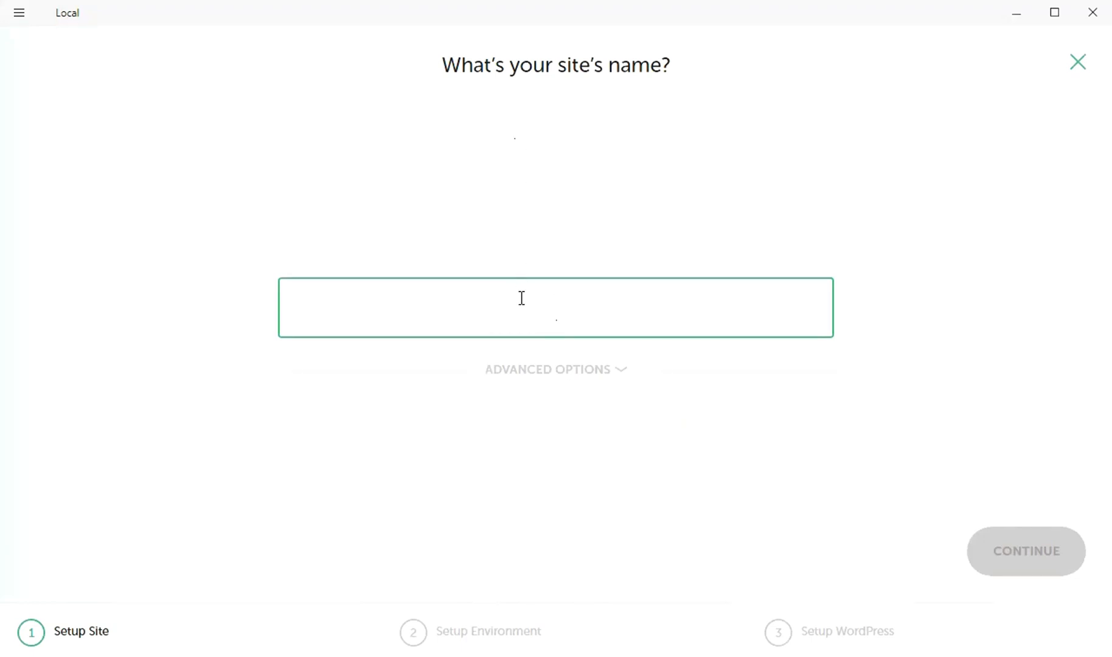
pyautogui.write('WP W')
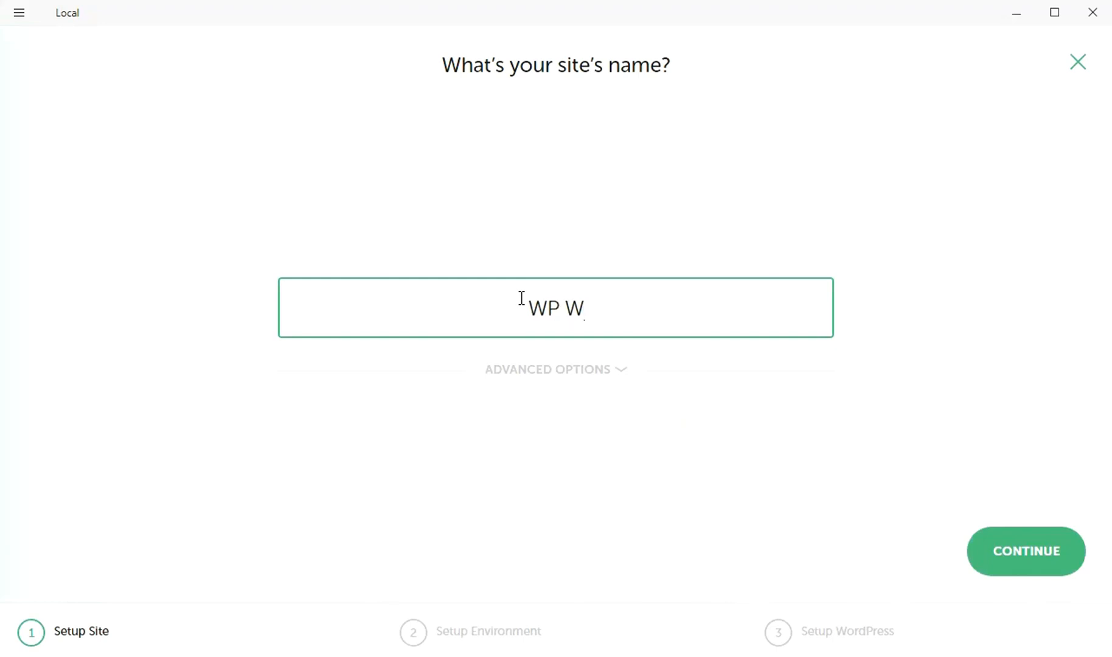
pyautogui.write('eb C')
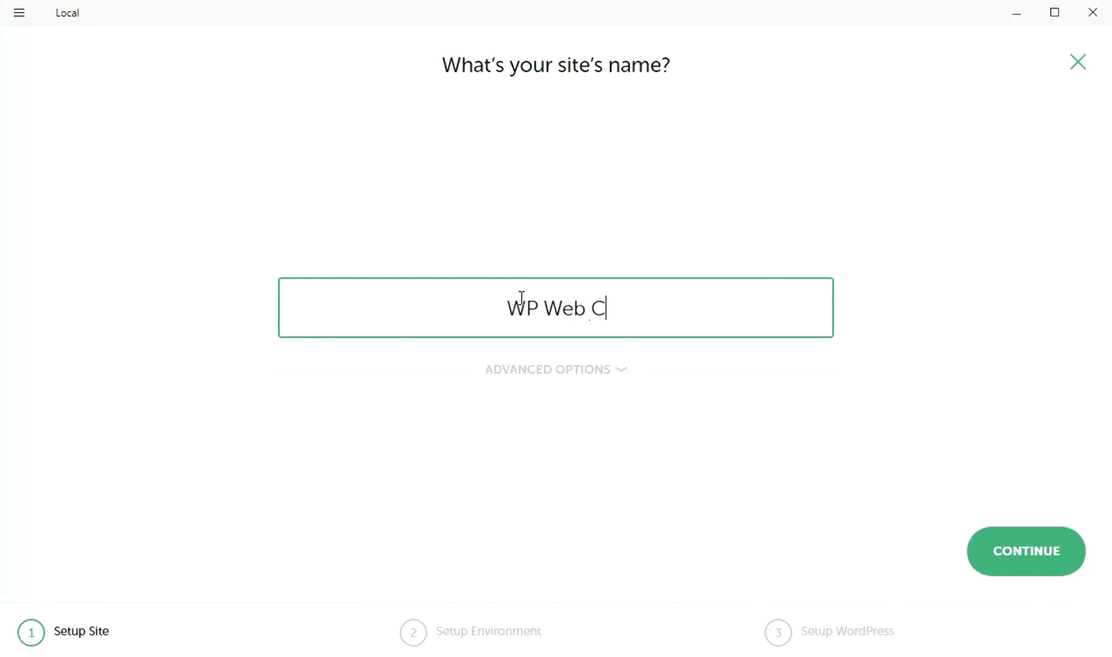
pyautogui.write('laa Tu')
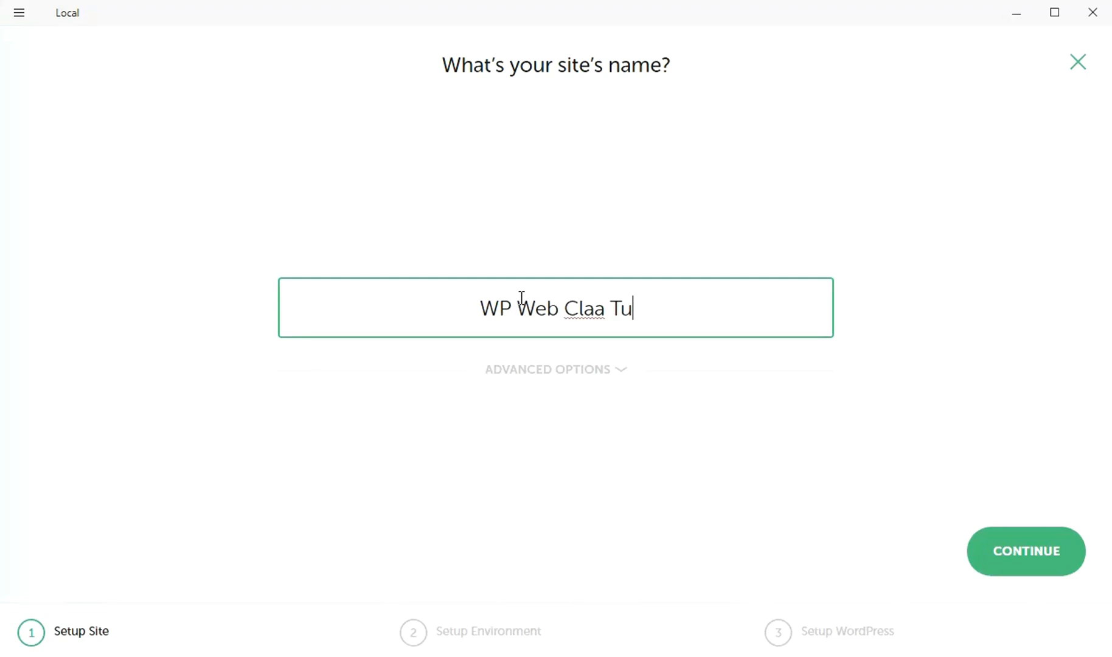
pyautogui.write('torial')
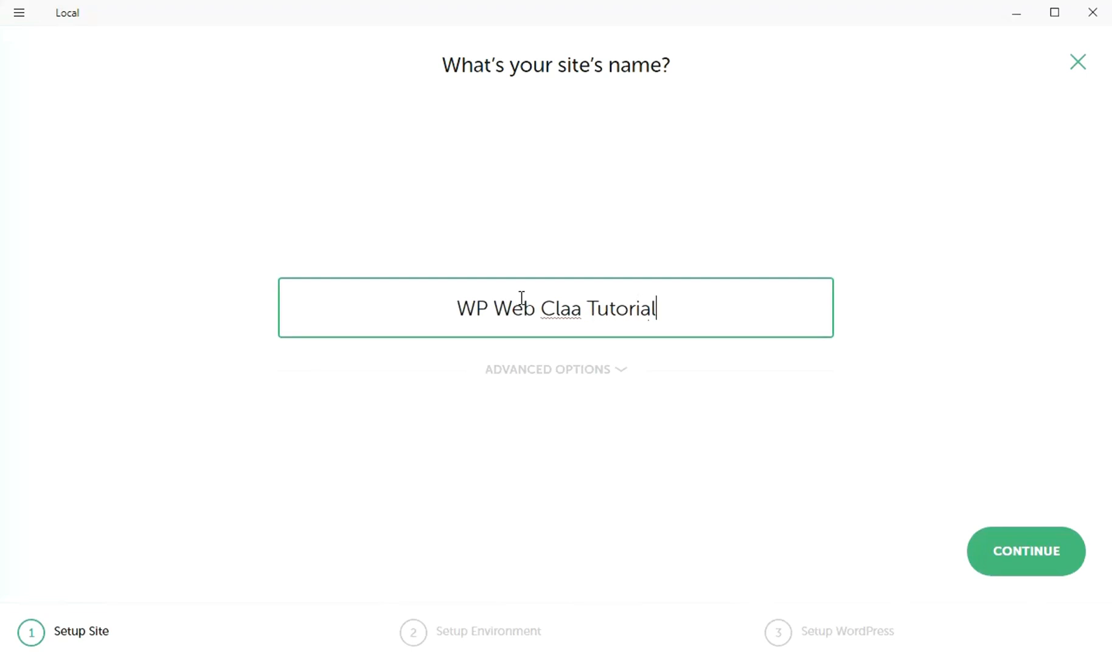
pyautogui.write(' Time')
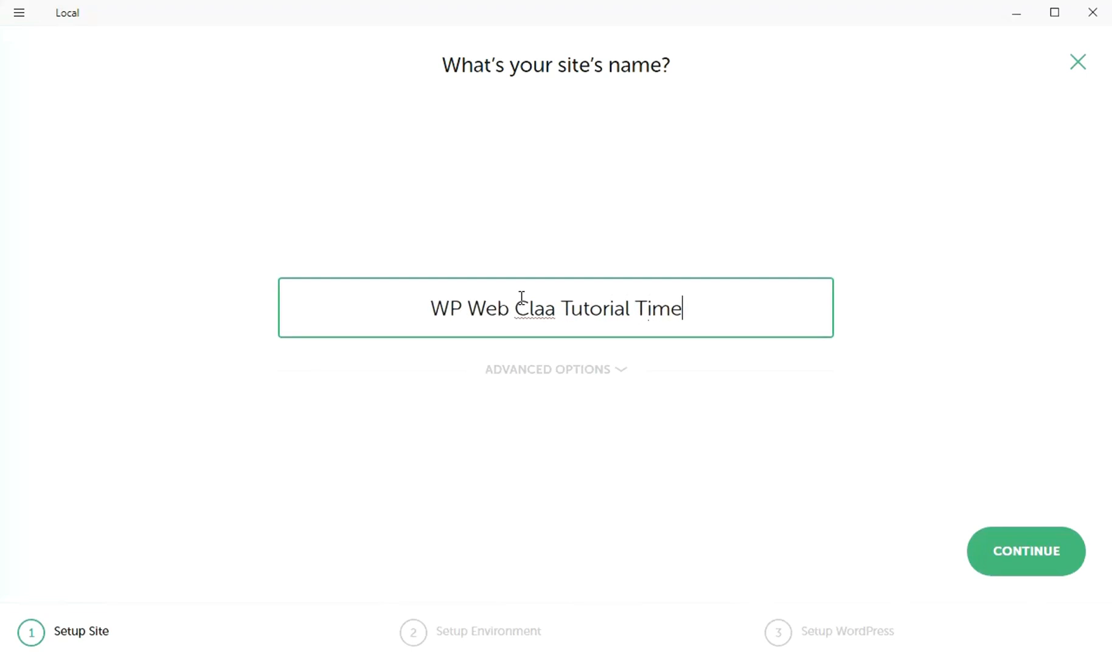
pyautogui.click(560, 312)
pyautogui.press('BackSpace')
pyautogui.write('ss')
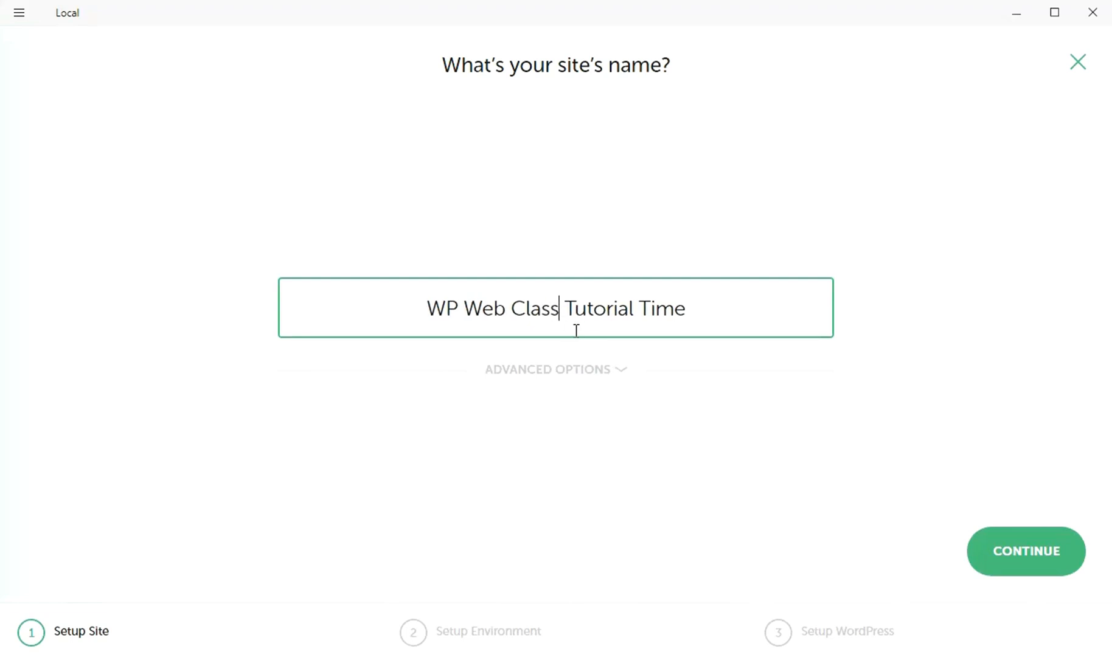
pyautogui.click(613, 371)
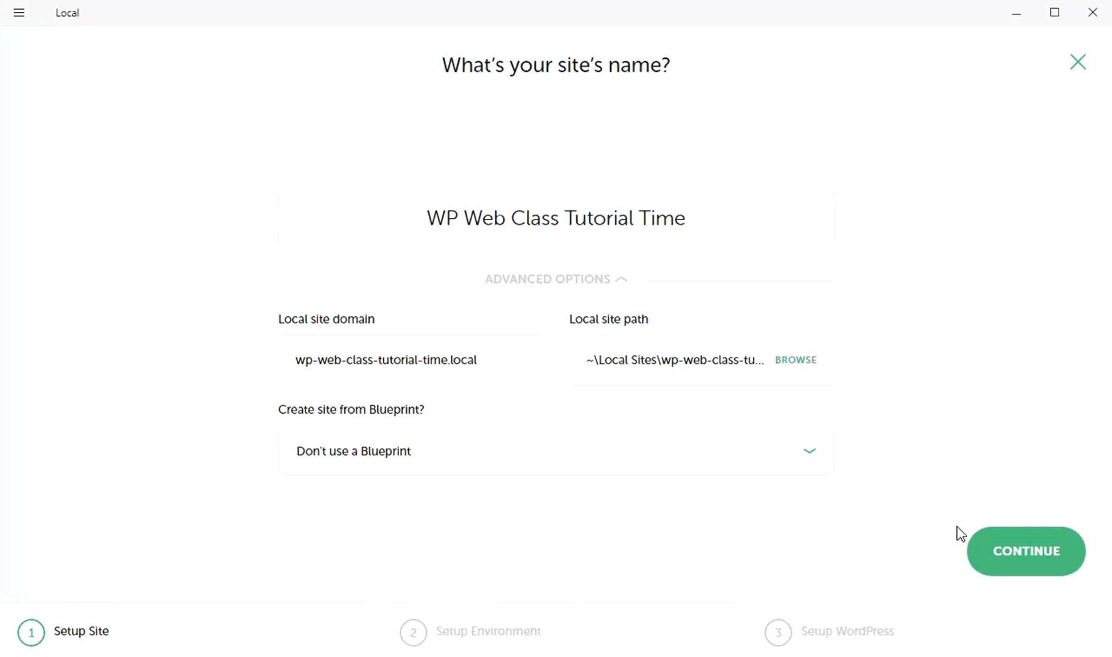
pyautogui.click(1025, 566)
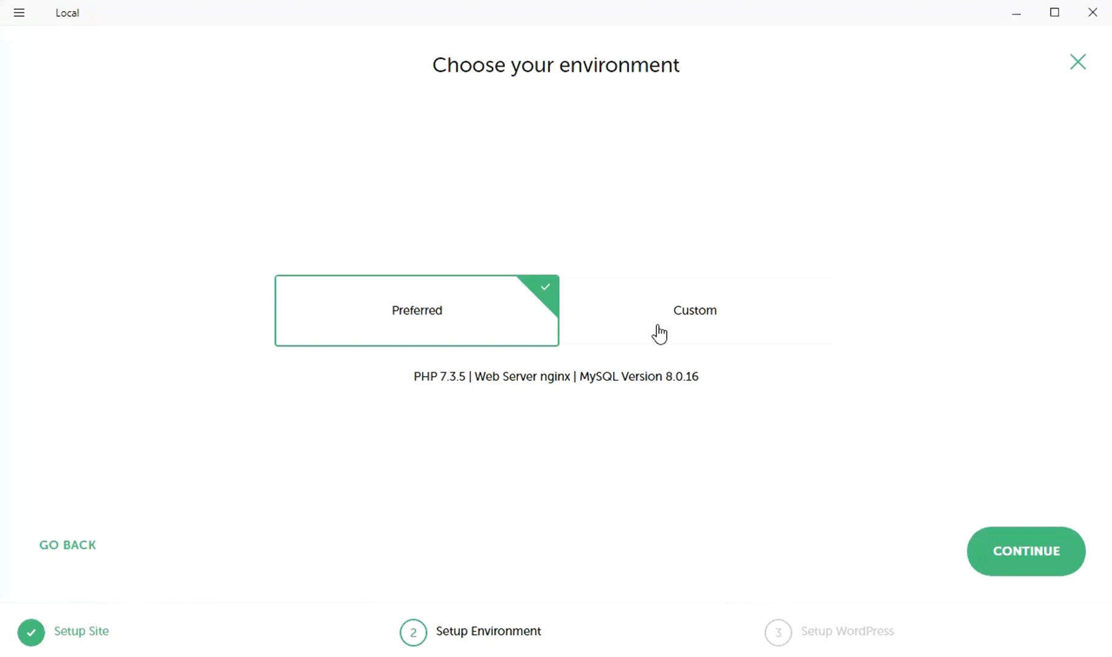
# Step: Keep the Preferred environment, enter the WordPress admin username and password, and add the site
pyautogui.click(1030, 566)
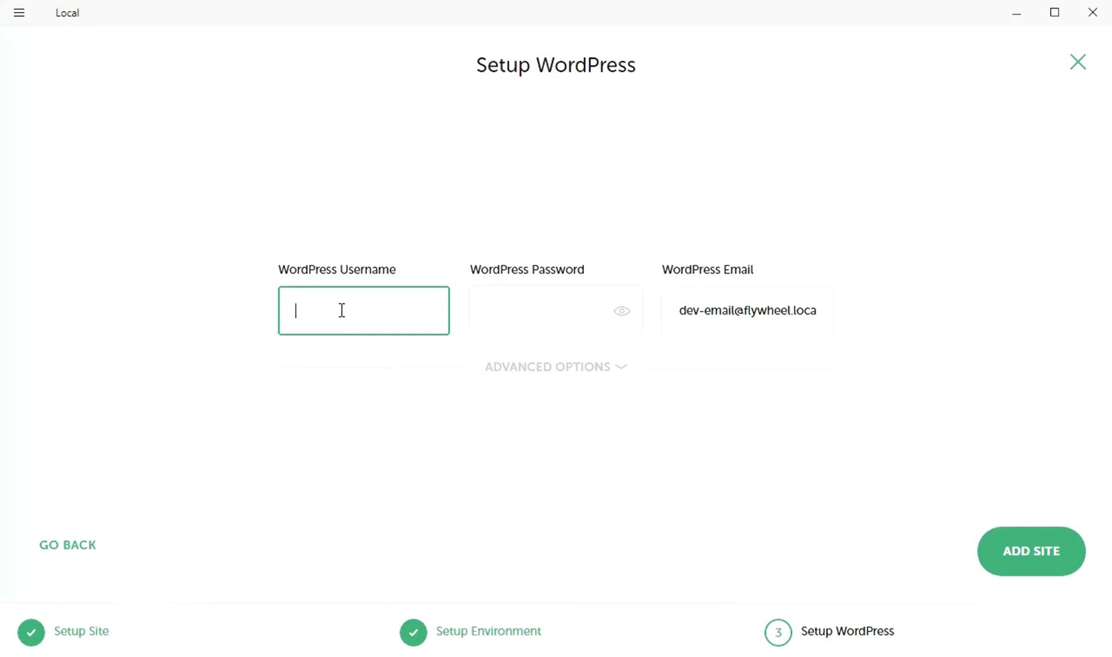
pyautogui.write('Wpwebd')
pyautogui.write('asstutorial')
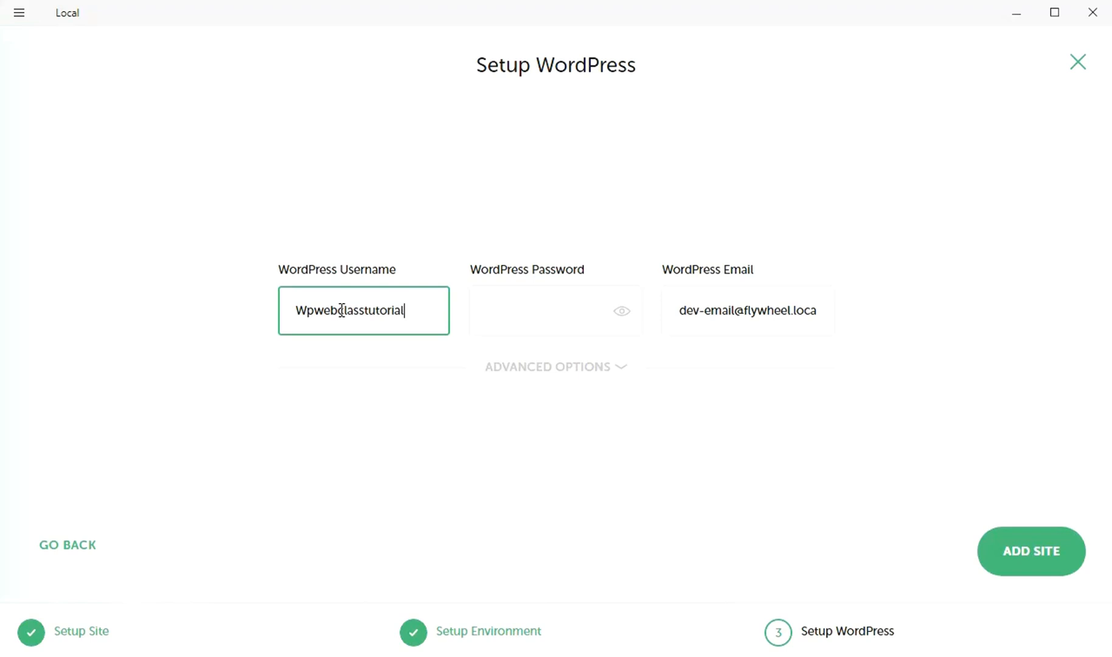
pyautogui.click(531, 327)
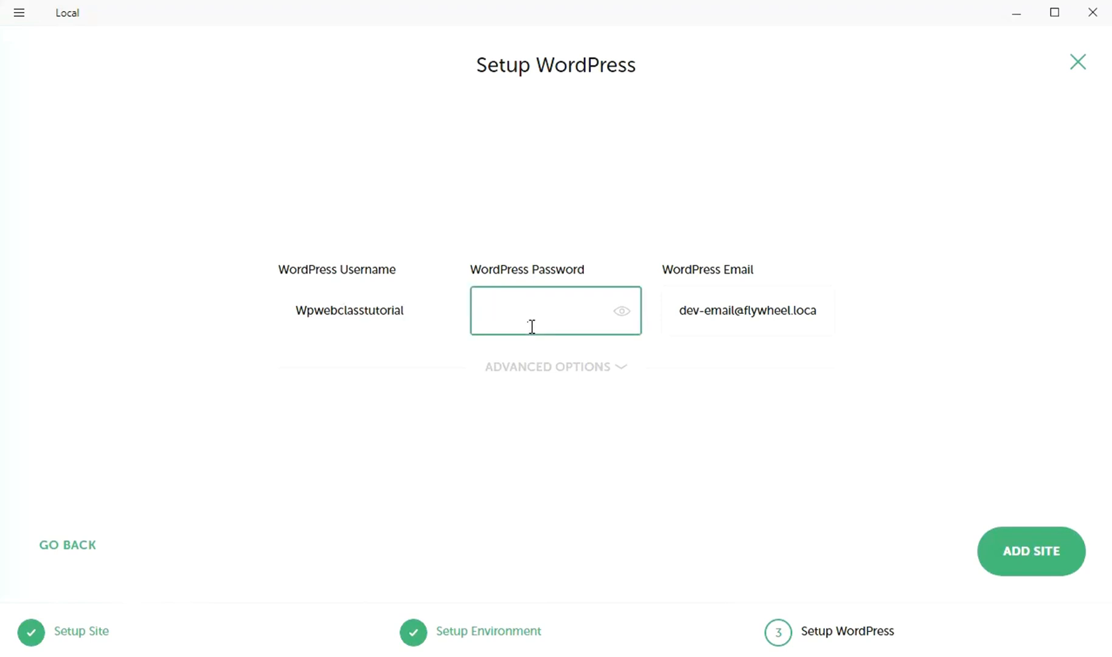
pyautogui.write('••')
pyautogui.press('BackSpace')
pyautogui.press('BackSpace')
pyautogui.write('•••••••••••••••••••••••')
pyautogui.click(619, 369)
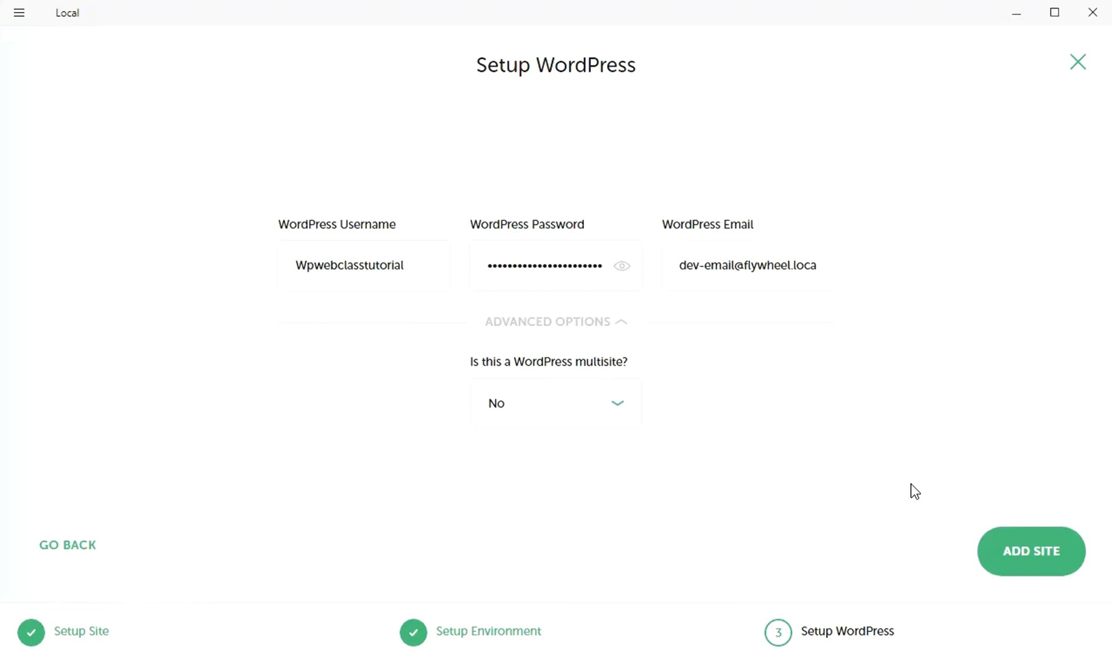
pyautogui.click(1033, 552)
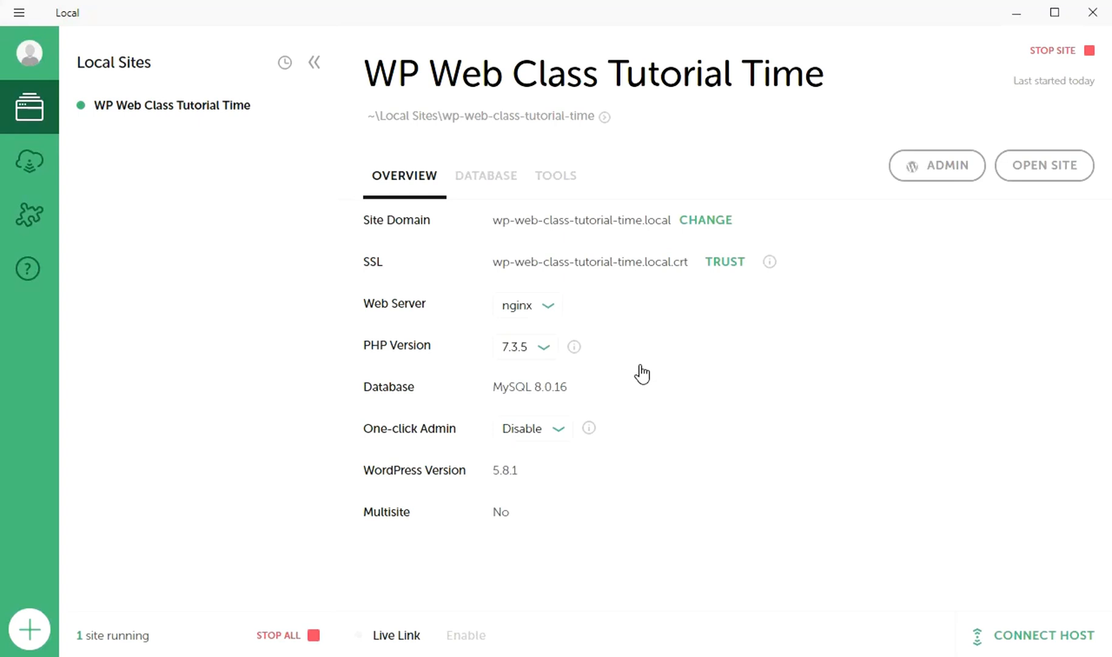
# Step: View and dismiss the site's action menu, then open and close the Add Local Site wizard
pyautogui.rightClick(162, 112)
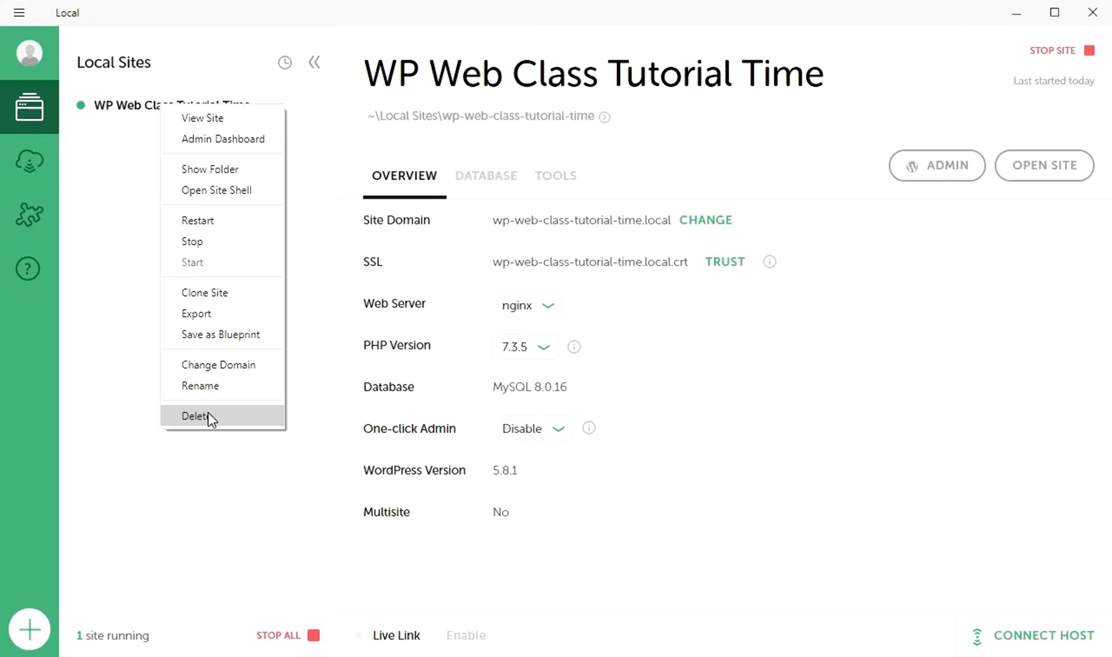
pyautogui.click(114, 363)
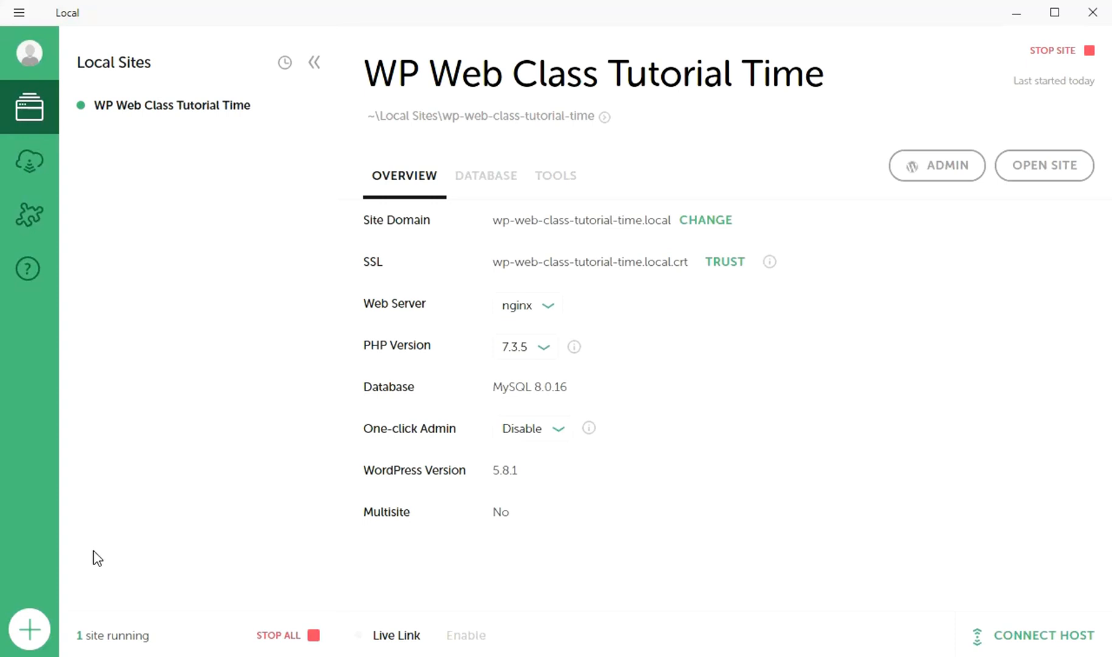
pyautogui.click(24, 636)
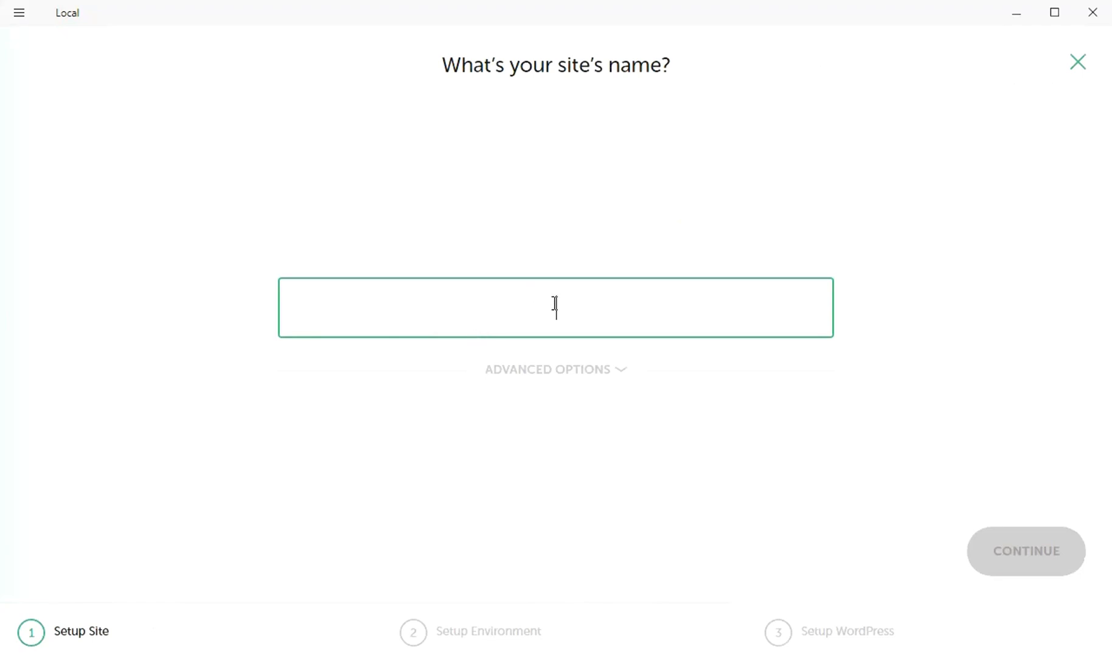
pyautogui.click(1077, 63)
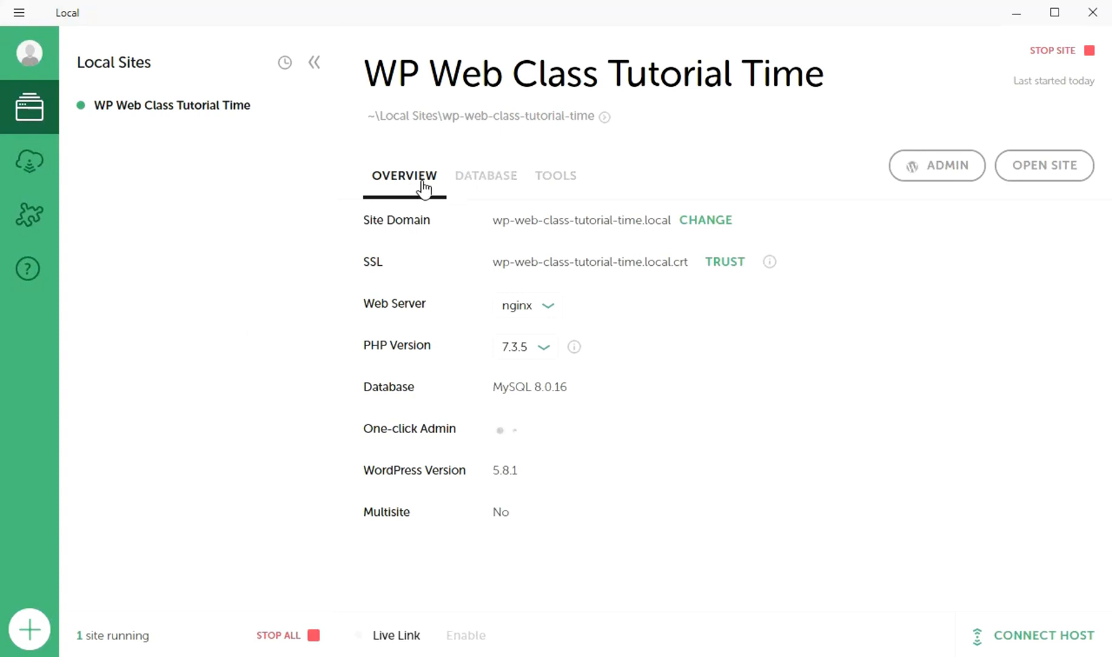
pyautogui.click(495, 182)
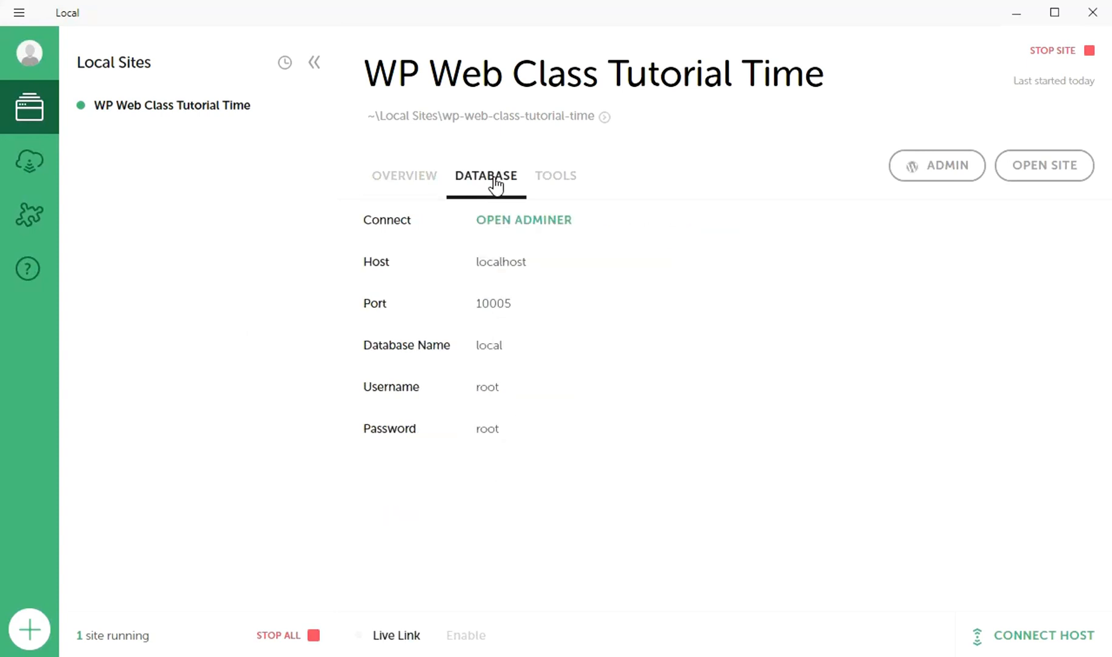
pyautogui.click(556, 182)
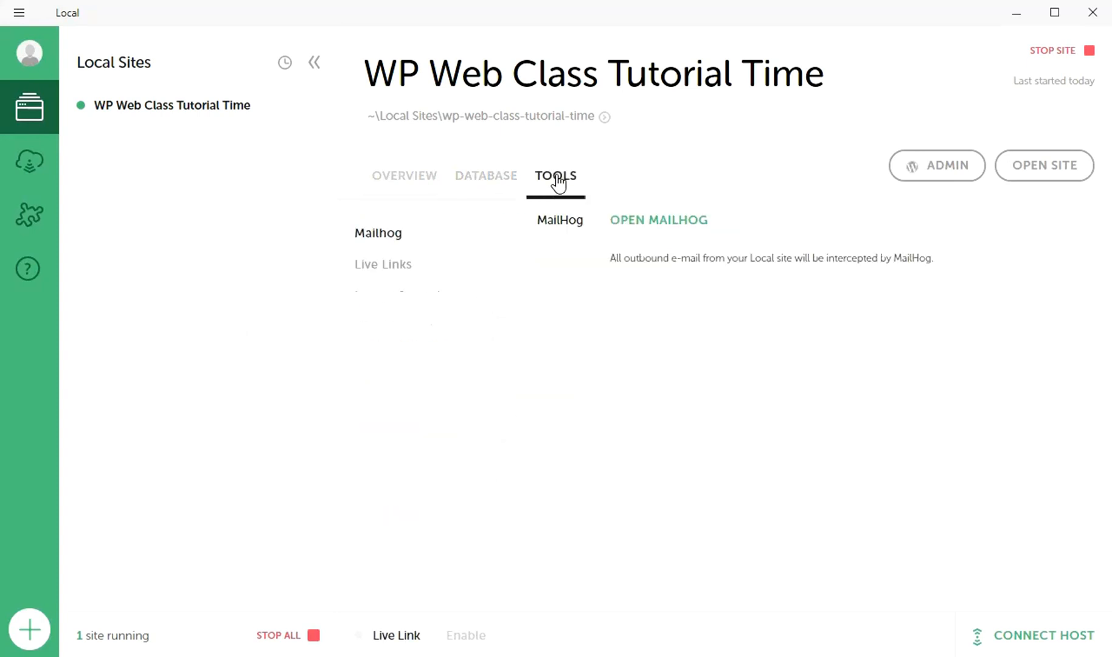
pyautogui.click(433, 178)
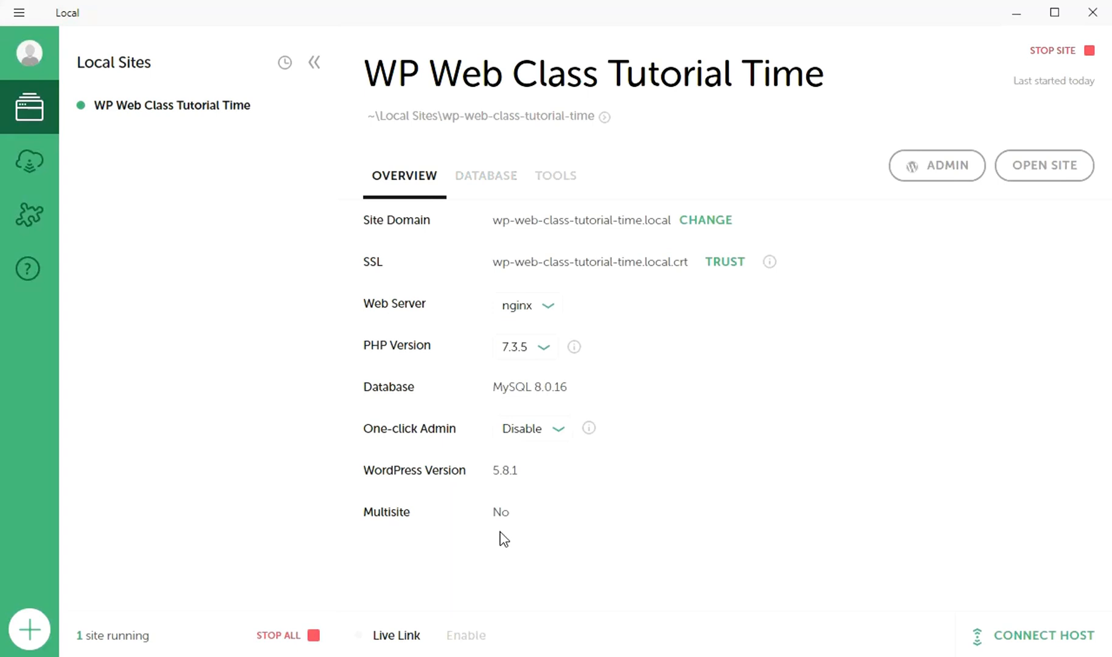
pyautogui.click(307, 638)
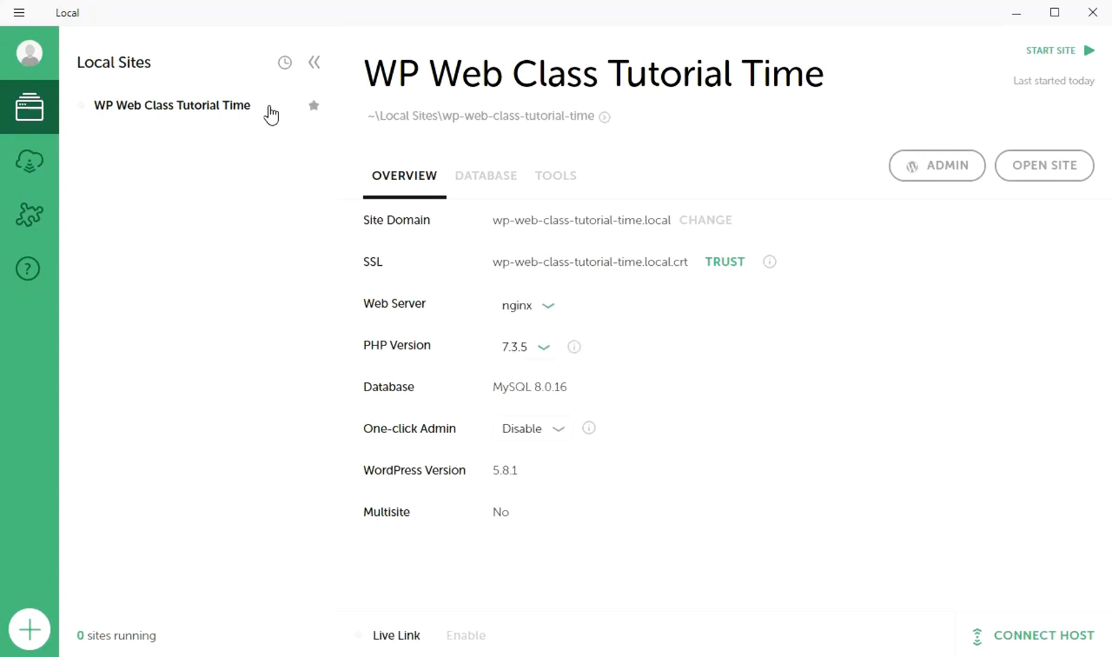
pyautogui.click(1048, 53)
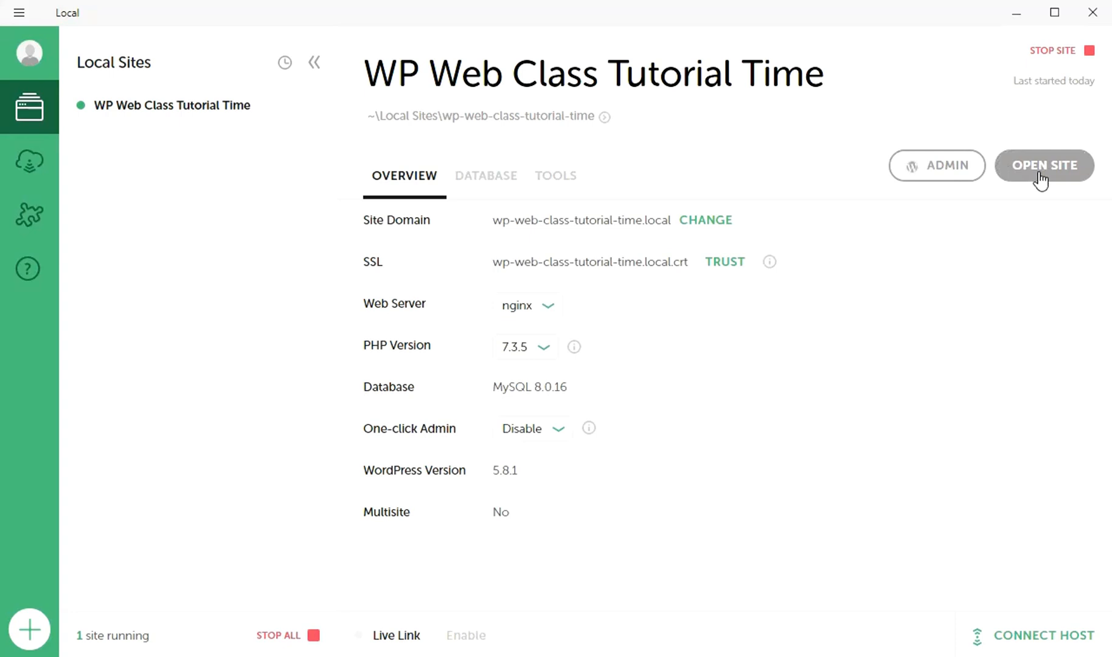
# Step: Open the site's wp-admin login in Chrome, close the other two tabs, and return to Local
pyautogui.click(953, 175)
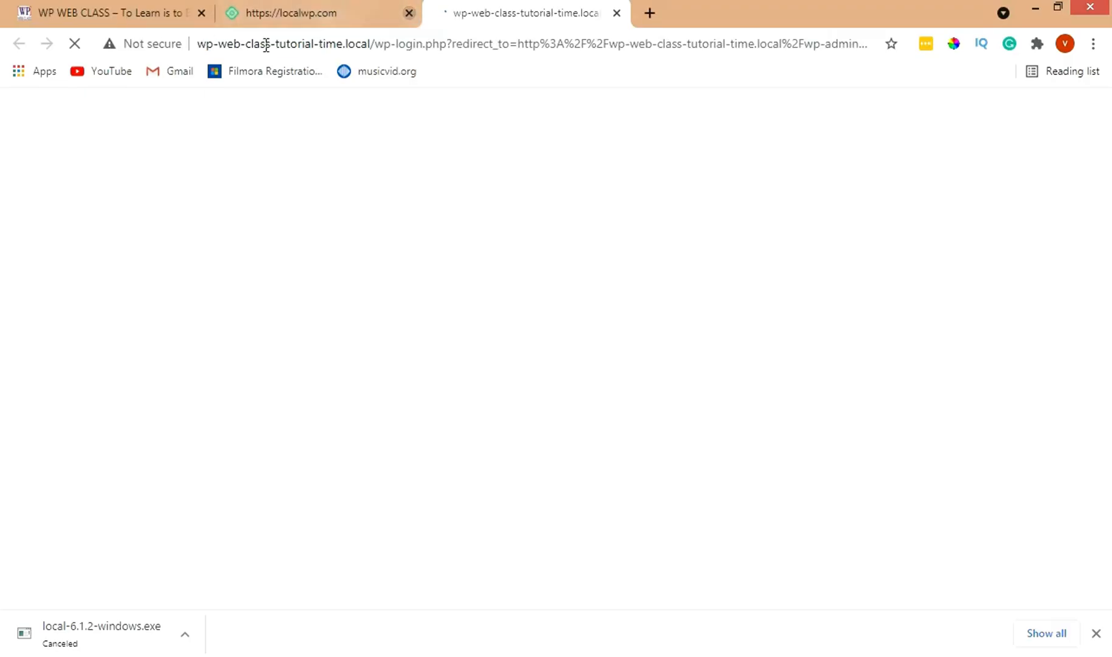
pyautogui.click(409, 12)
pyautogui.click(201, 14)
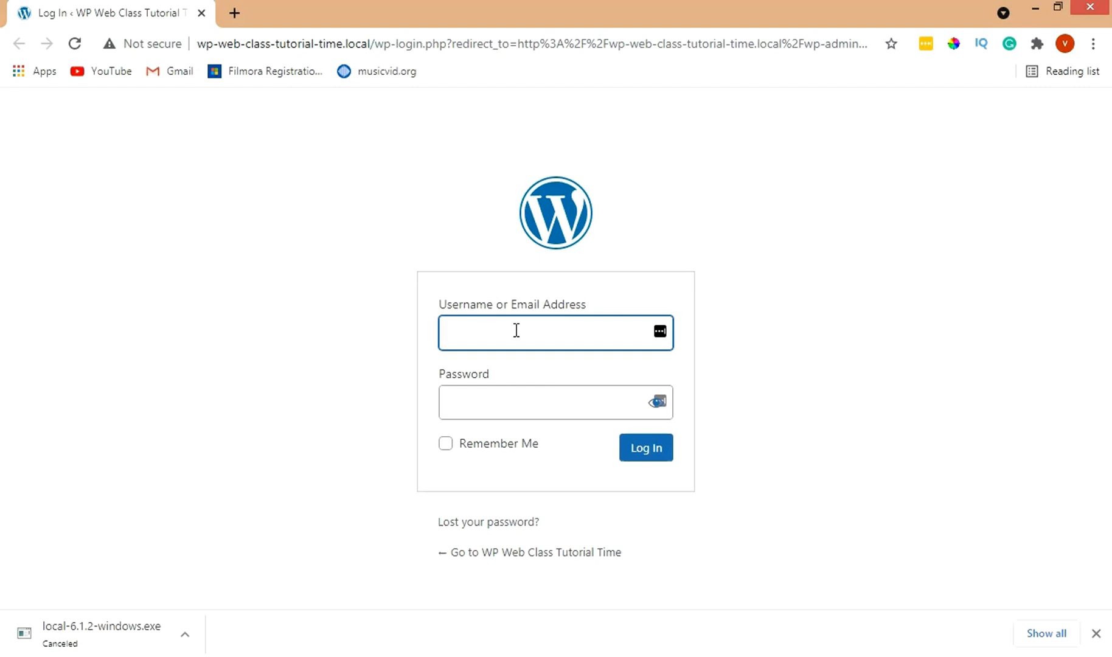
pyautogui.hotkey('alt', 'Tab')
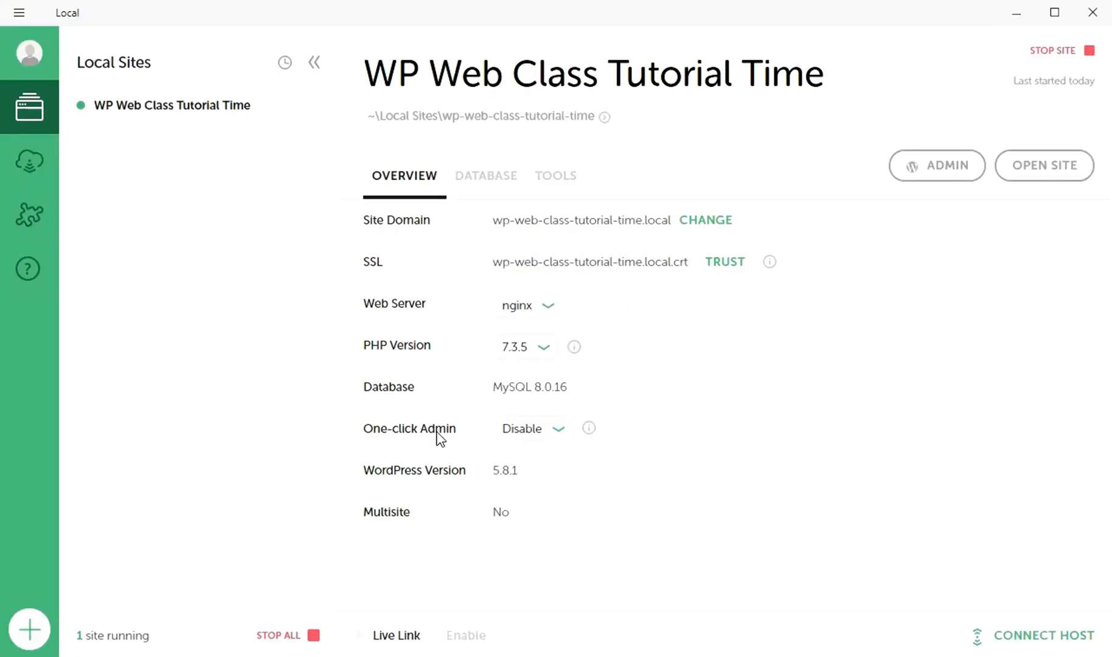
# Step: Check the One-click Admin setting, restart the site, and open its WordPress admin in Chrome
pyautogui.click(529, 438)
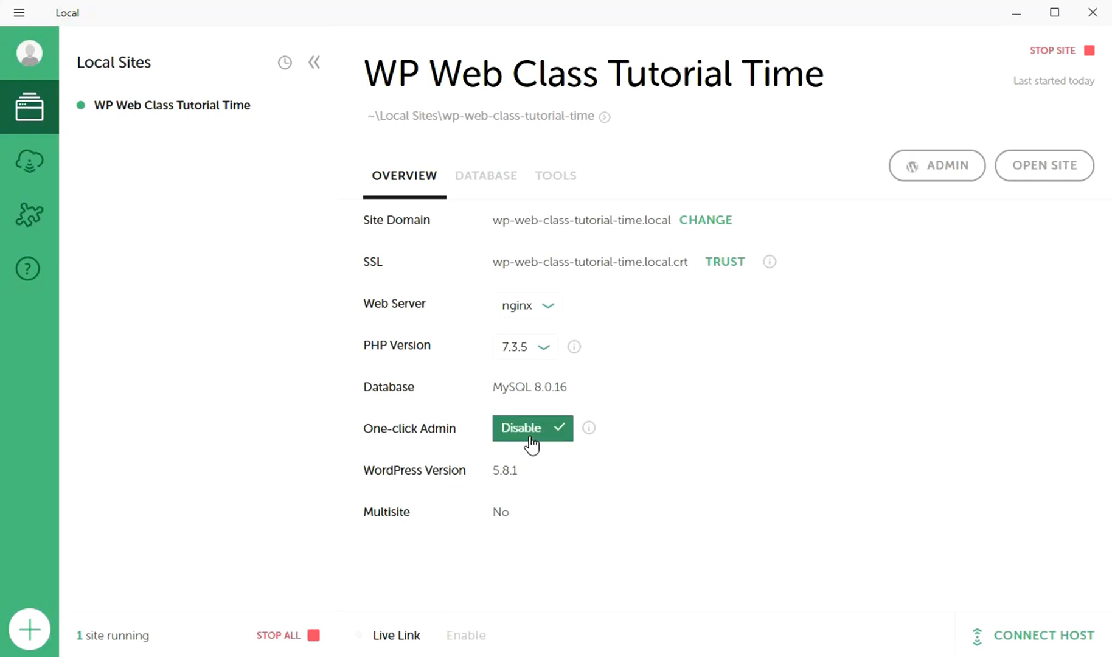
pyautogui.click(616, 473)
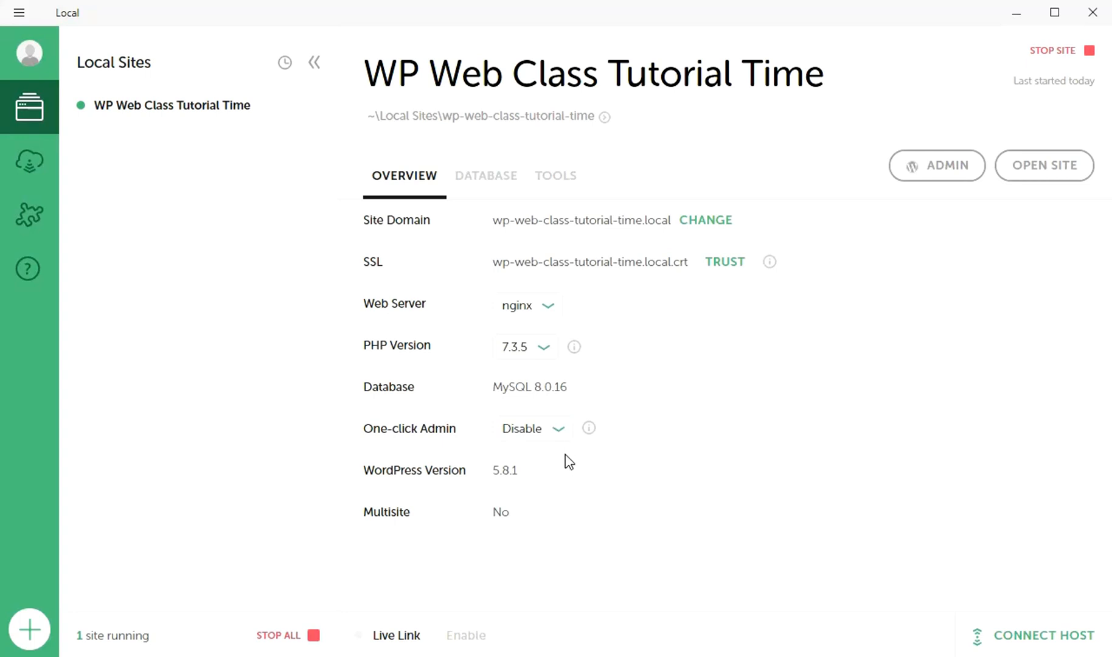
pyautogui.click(562, 431)
pyautogui.rightClick(247, 122)
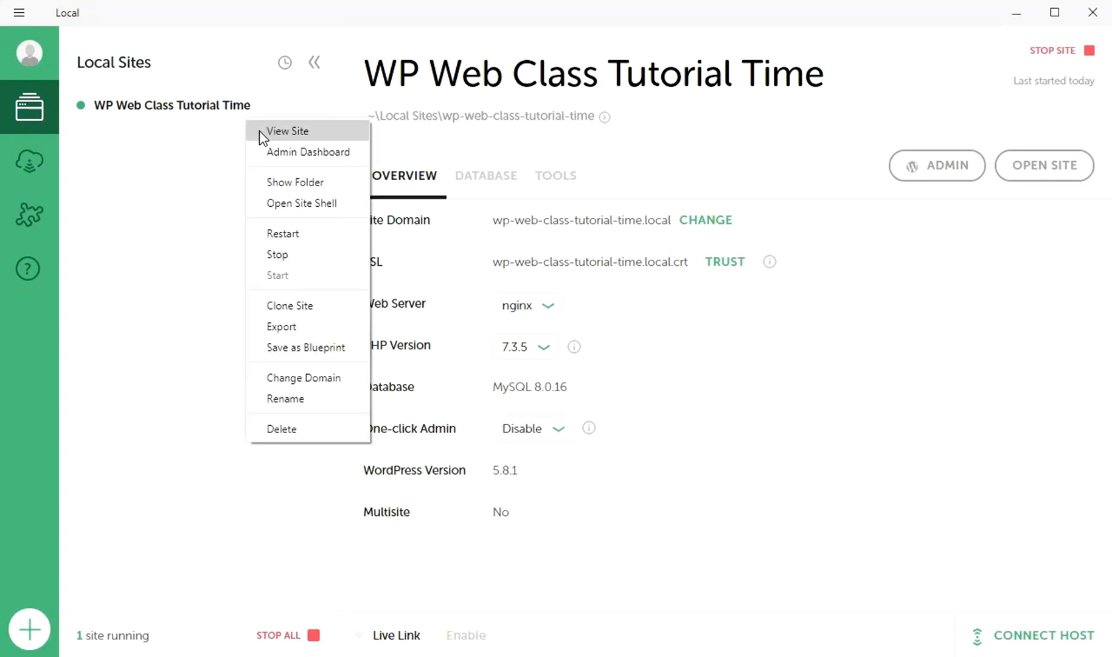
pyautogui.click(293, 236)
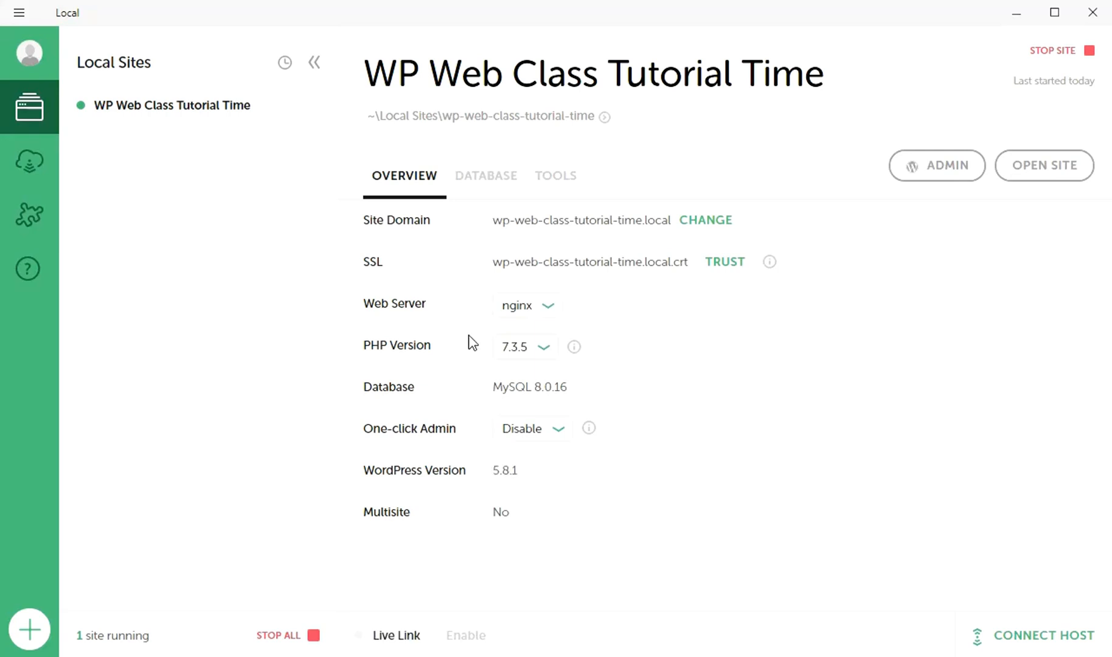
pyautogui.click(560, 433)
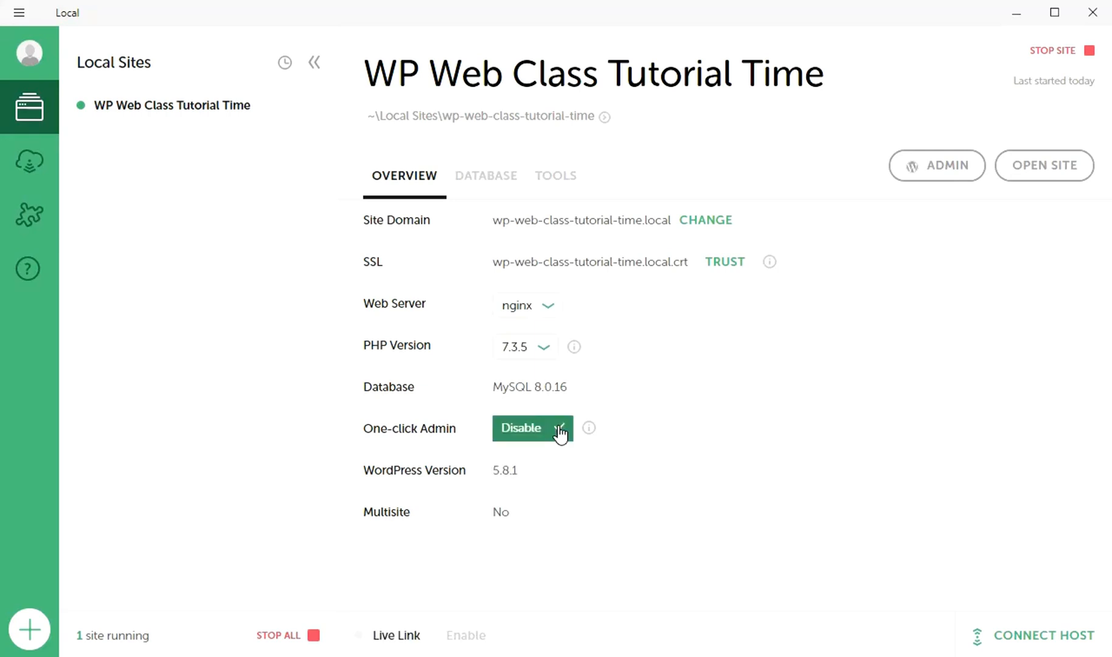
pyautogui.click(936, 165)
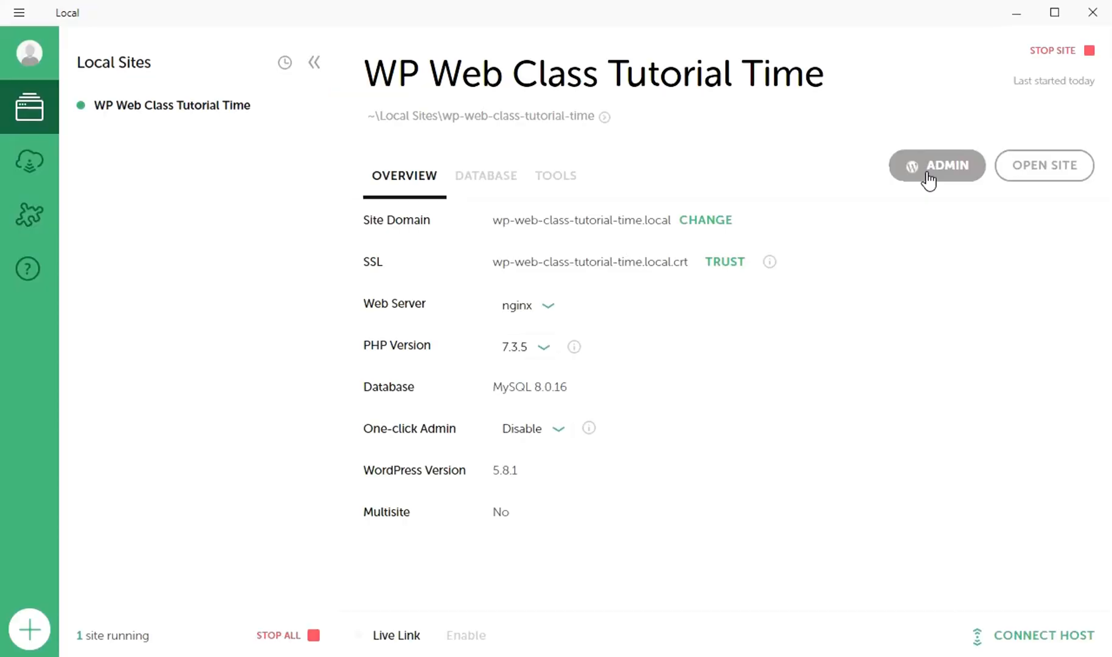
# Step: Log in with the saved admin username and password, close the old login tab, and return to Local
pyautogui.click(926, 179)
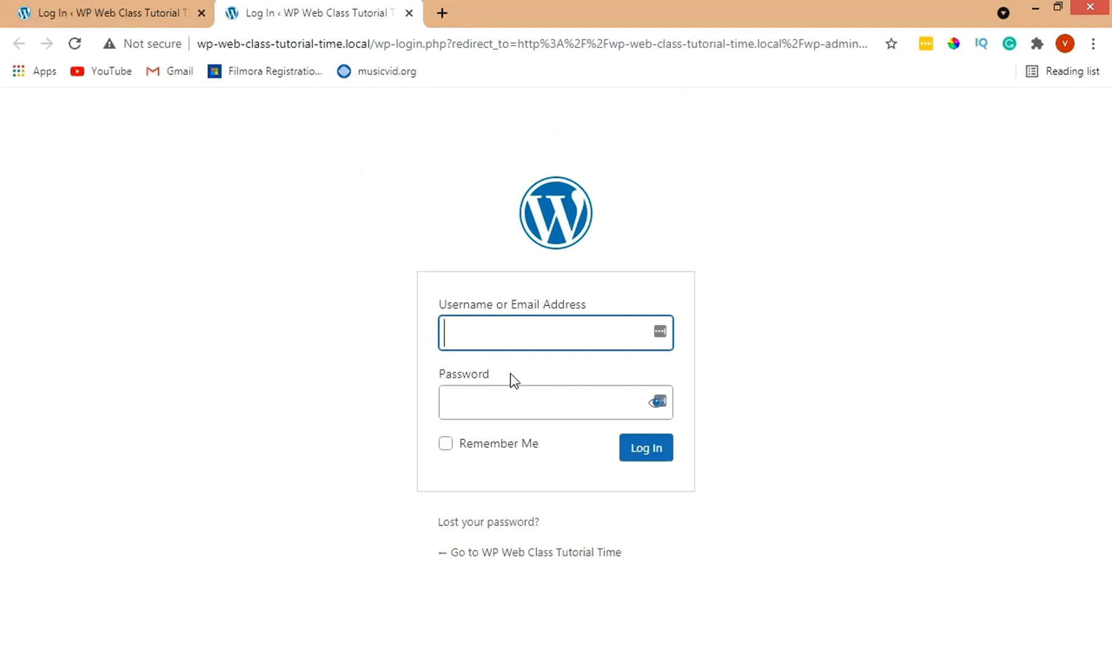
pyautogui.click(513, 335)
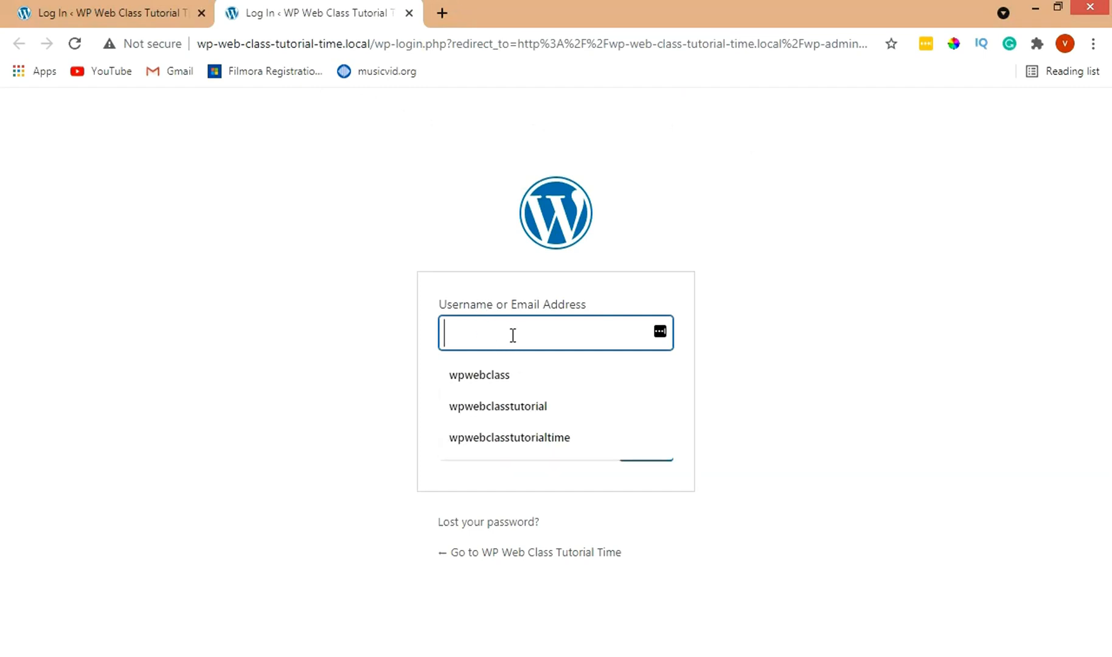
pyautogui.click(516, 394)
pyautogui.click(513, 409)
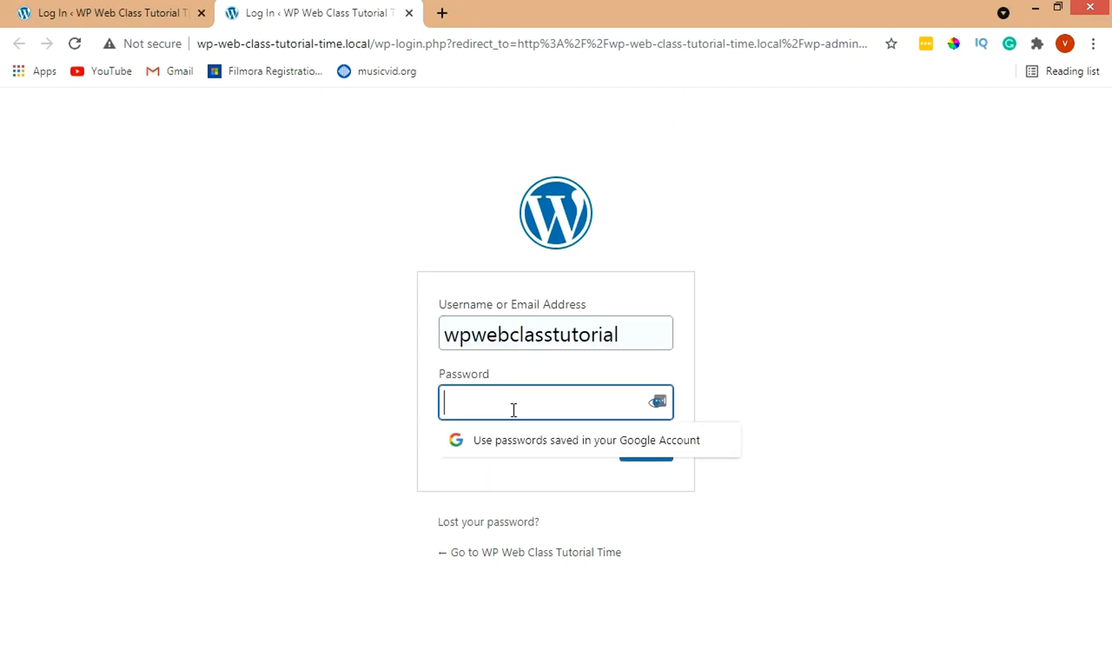
pyautogui.write('••')
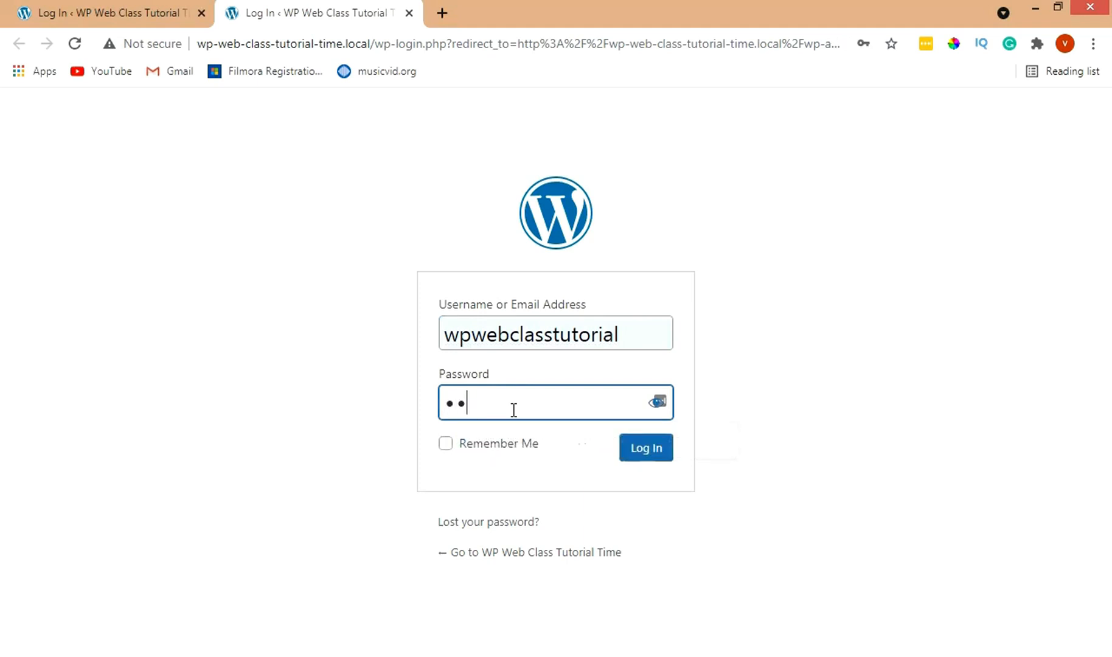
pyautogui.write('••••••••••••')
pyautogui.press('Return')
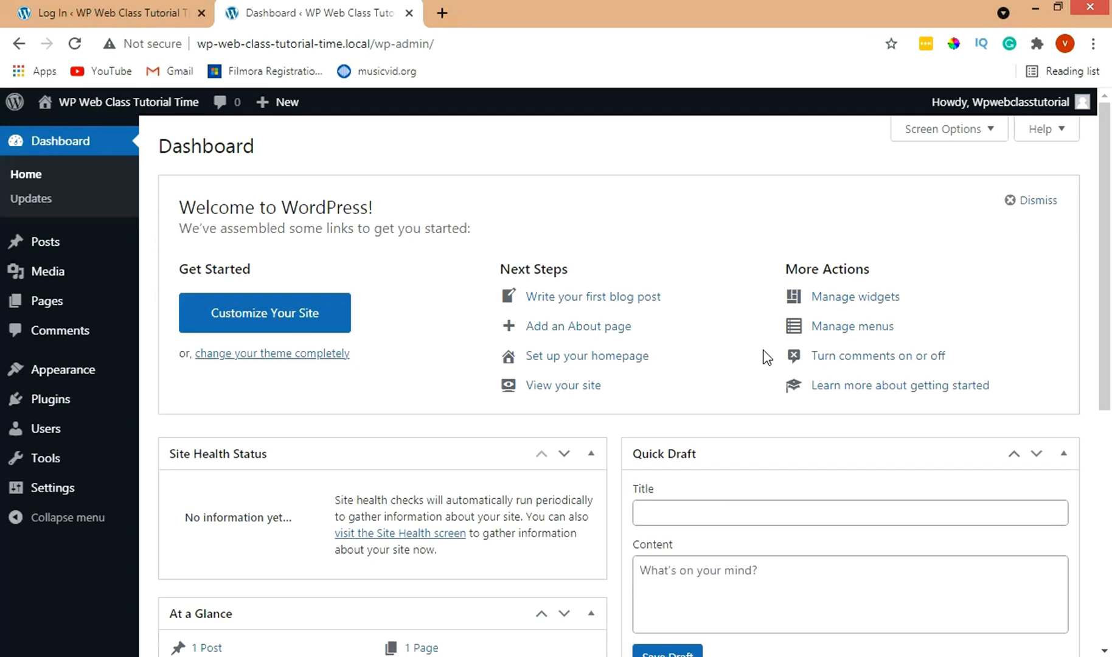
pyautogui.click(202, 13)
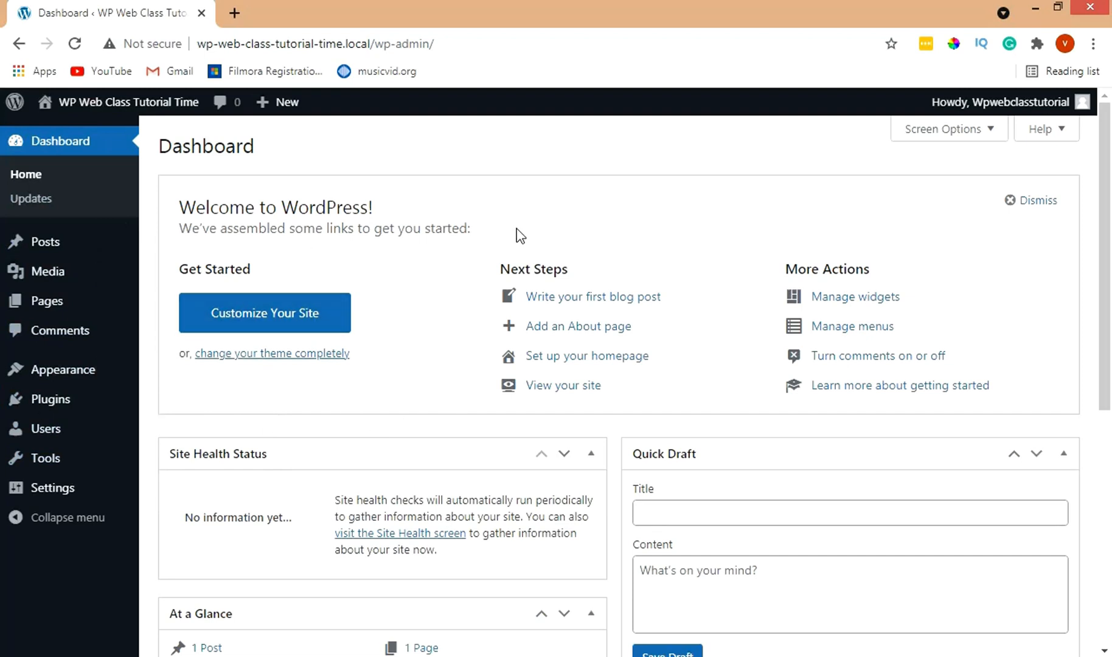
pyautogui.click(573, 655)
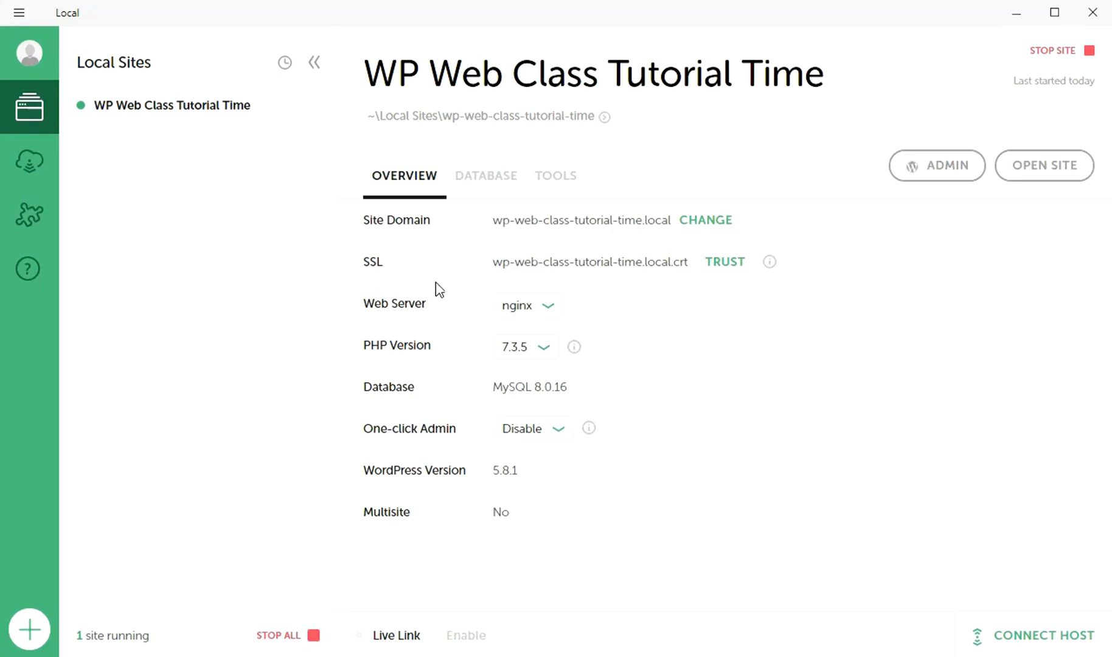
# Step: Look at the site's Live Links tool, which needs a Local login, then return to Overview
pyautogui.click(556, 183)
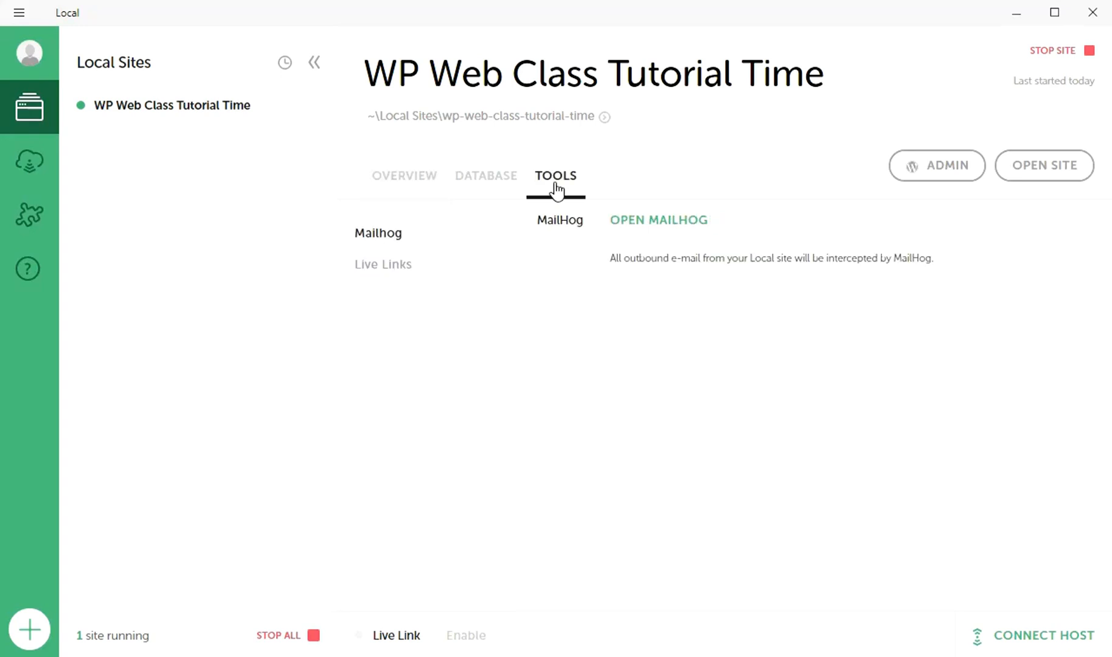
pyautogui.click(417, 280)
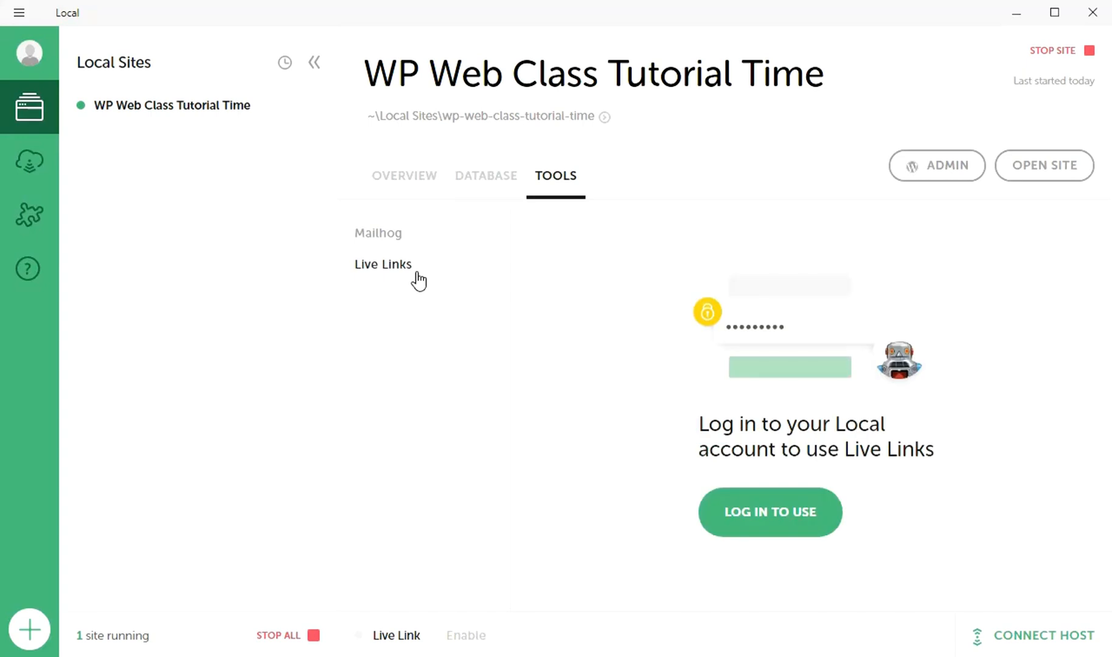
pyautogui.click(420, 182)
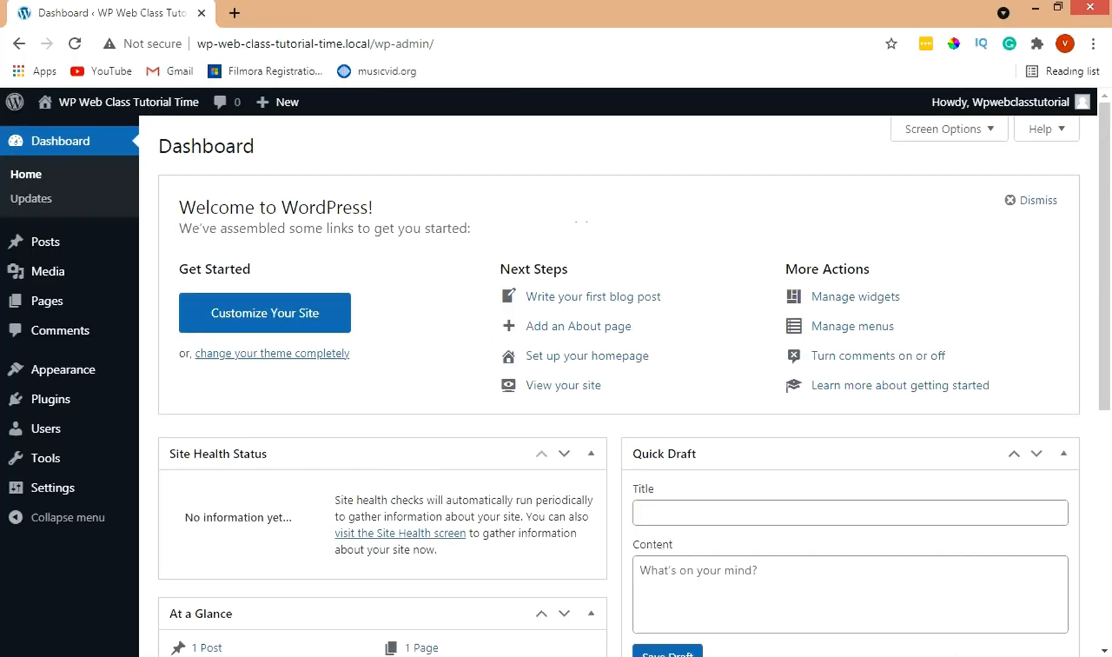
# Step: Inspect the dashboard's Not secure connection details in Chrome
pyautogui.click(137, 52)
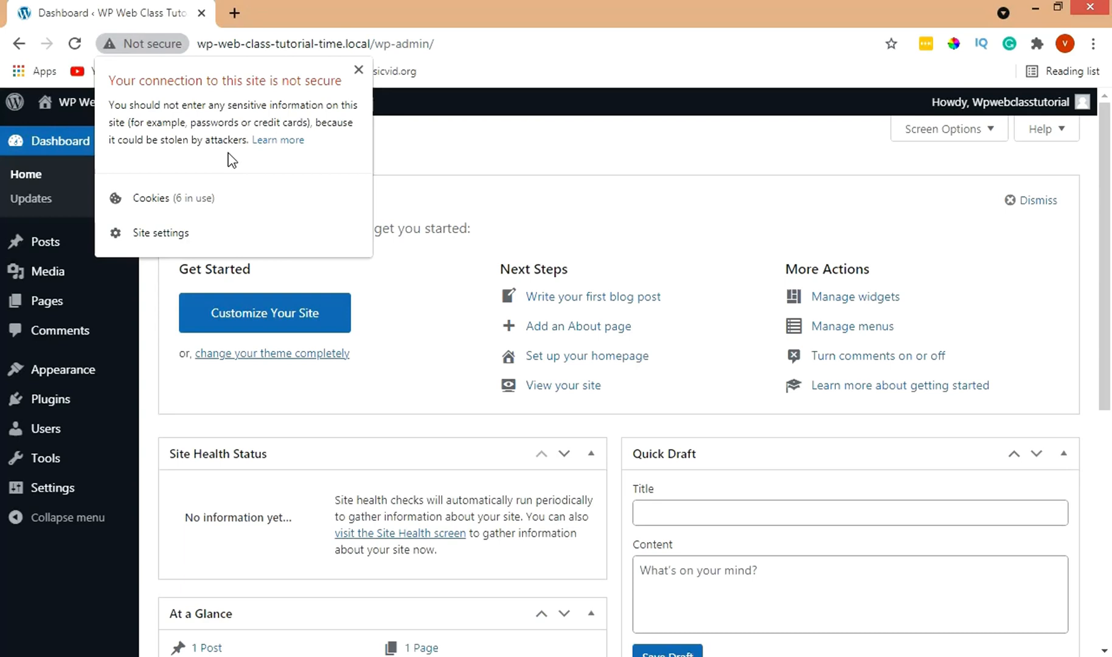
pyautogui.click(358, 69)
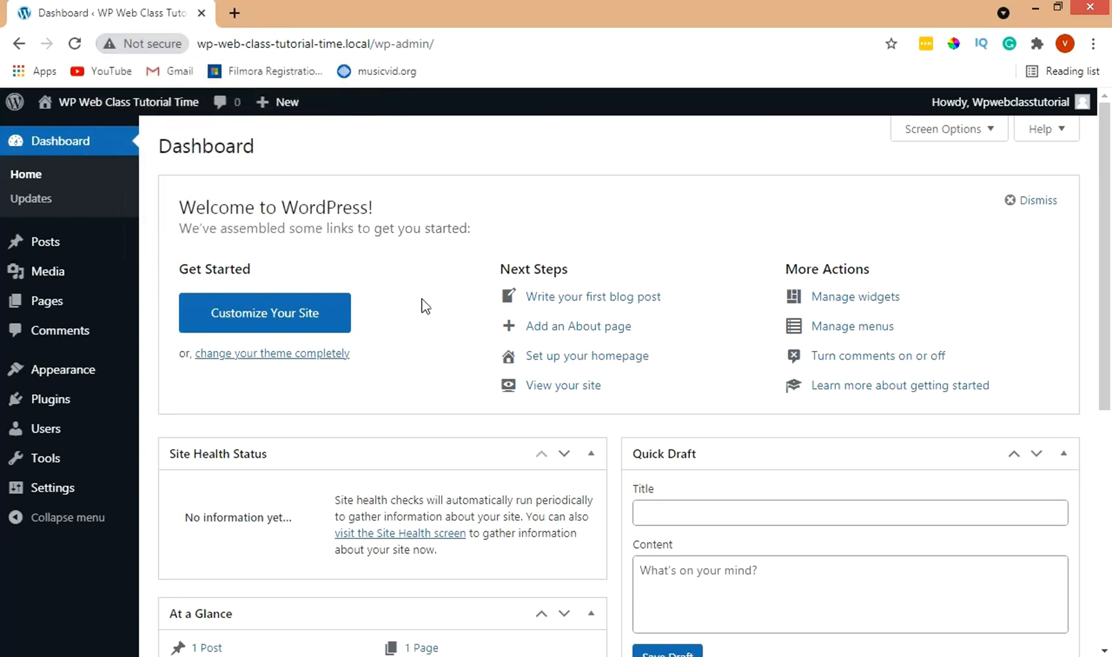
pyautogui.click(503, 656)
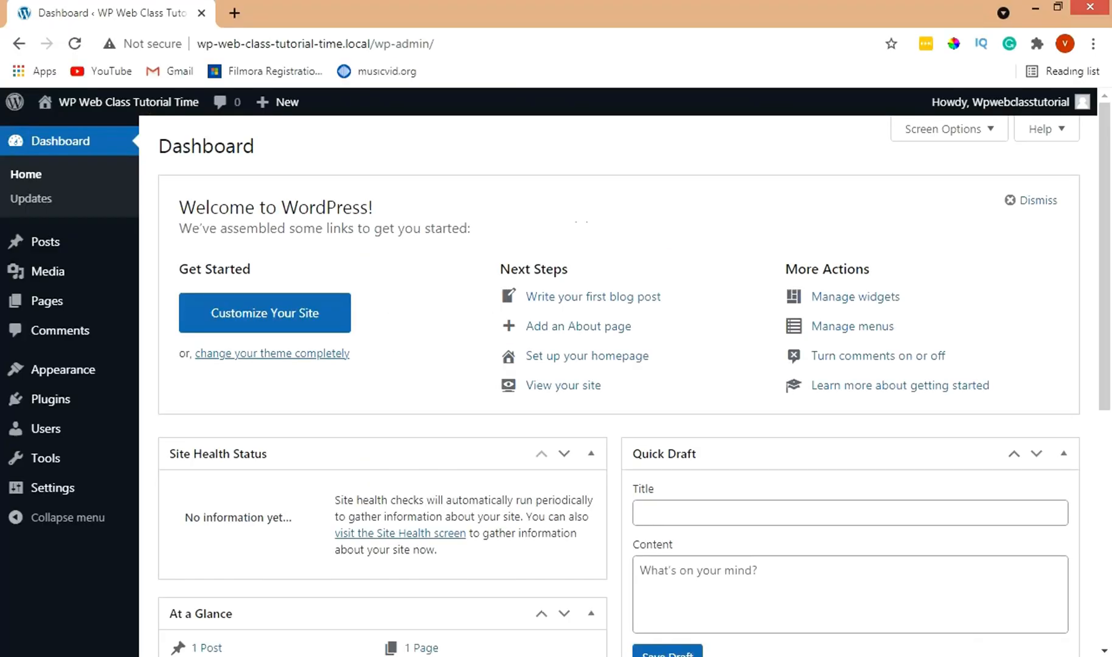
# Step: Reload the dashboard and open Settings > General to edit the WordPress Address URL
pyautogui.press('F5')
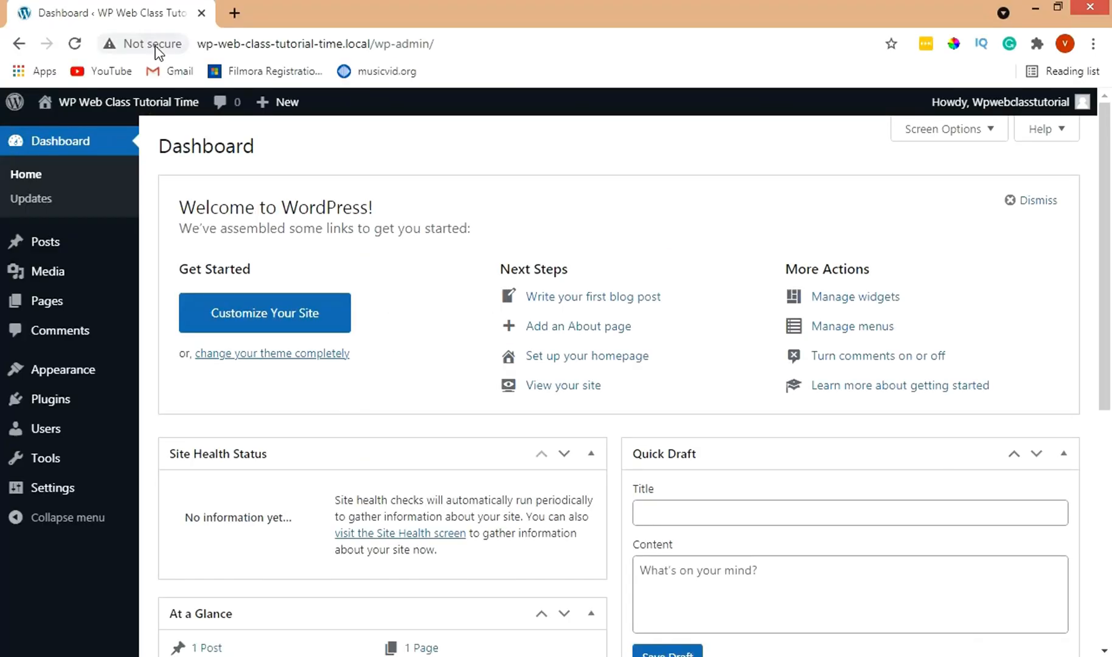
pyautogui.moveTo(97, 493)
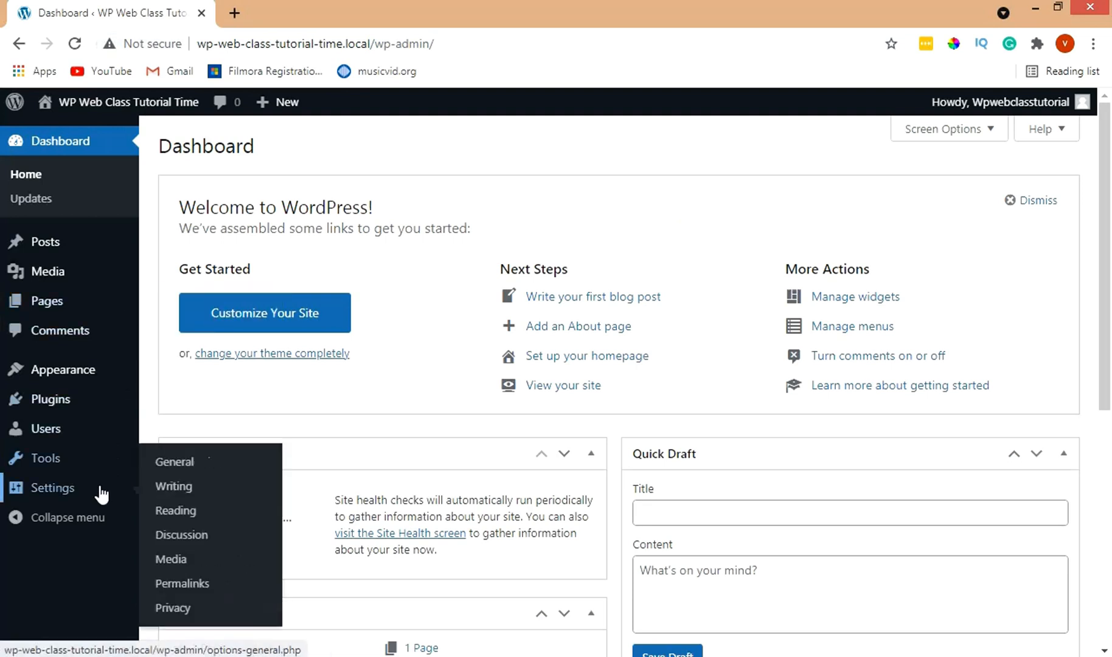
pyautogui.click(176, 472)
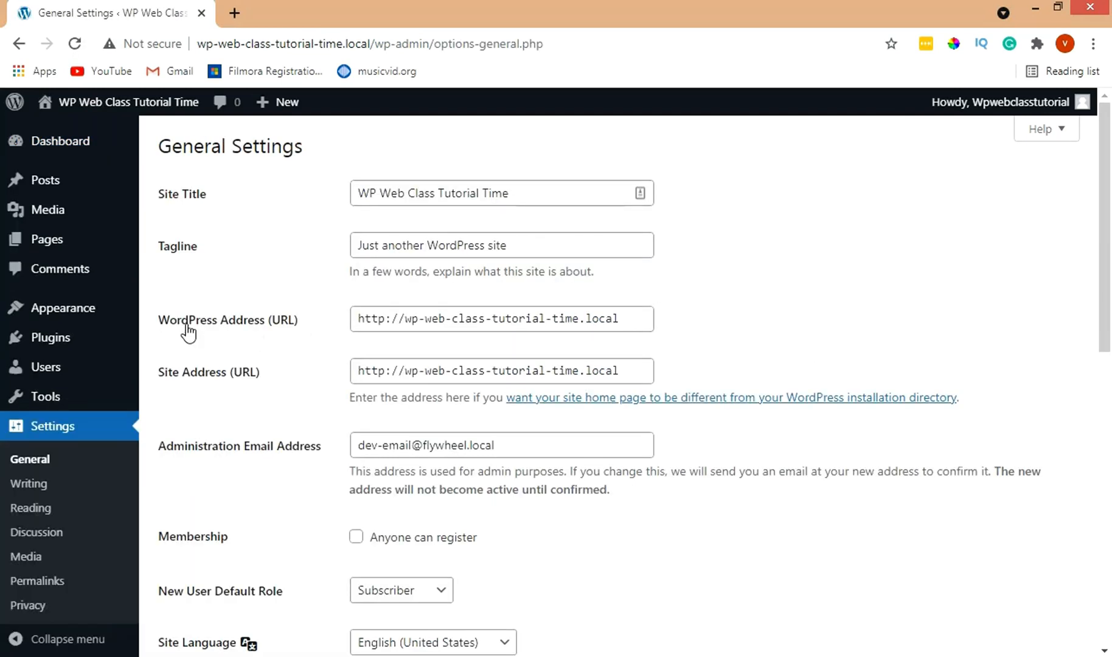
pyautogui.click(385, 320)
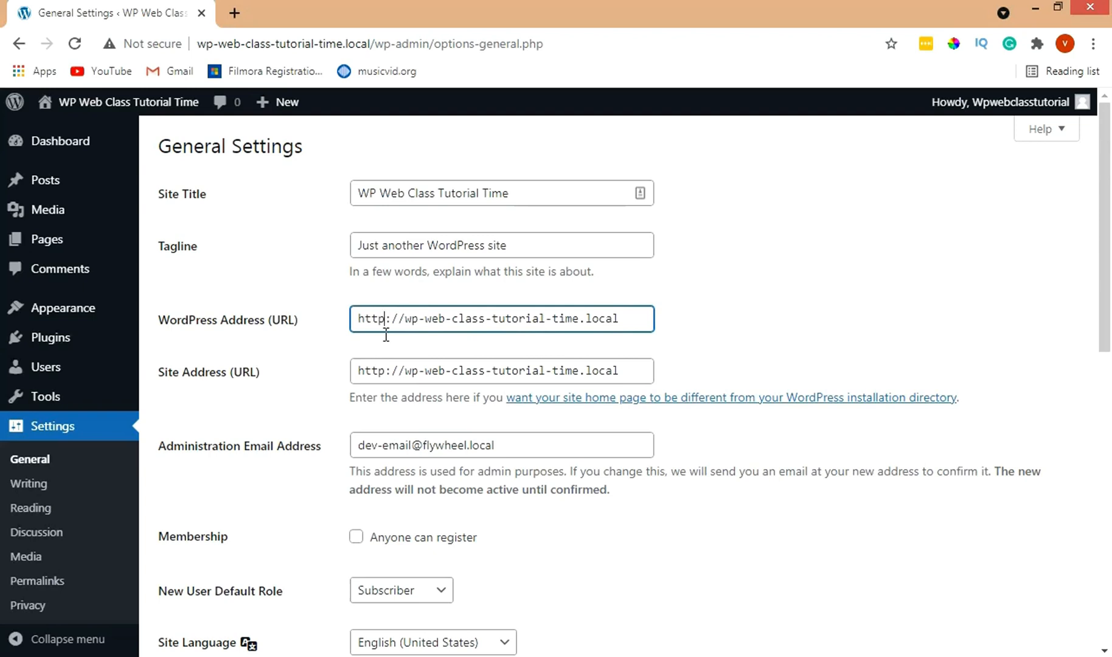
pyautogui.write('s')
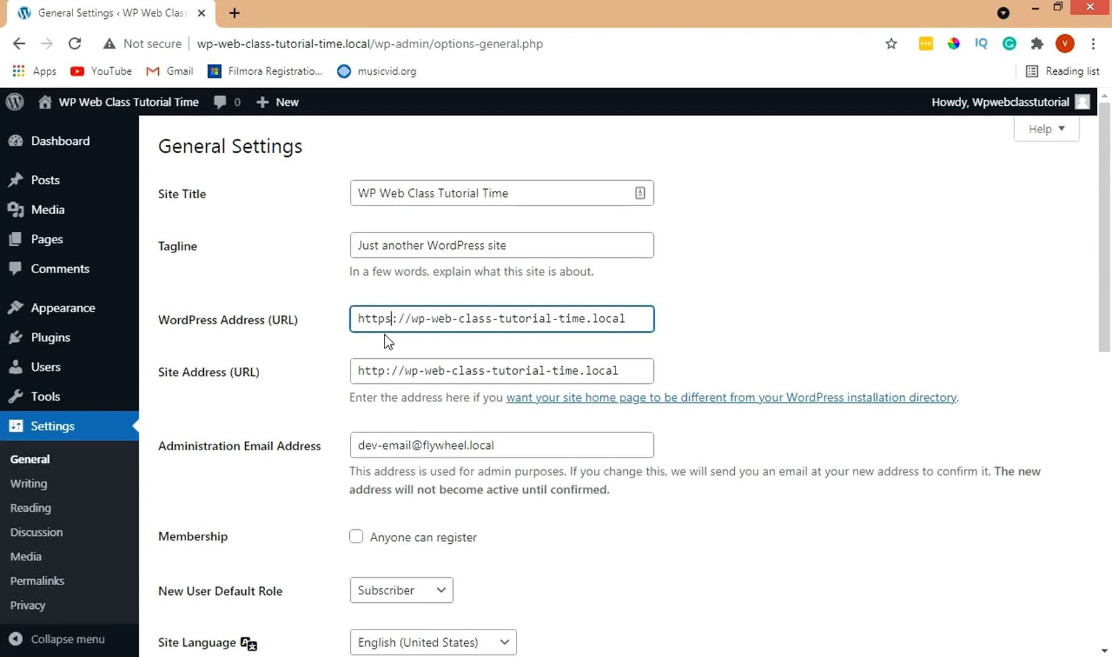
pyautogui.click(384, 371)
pyautogui.write('s')
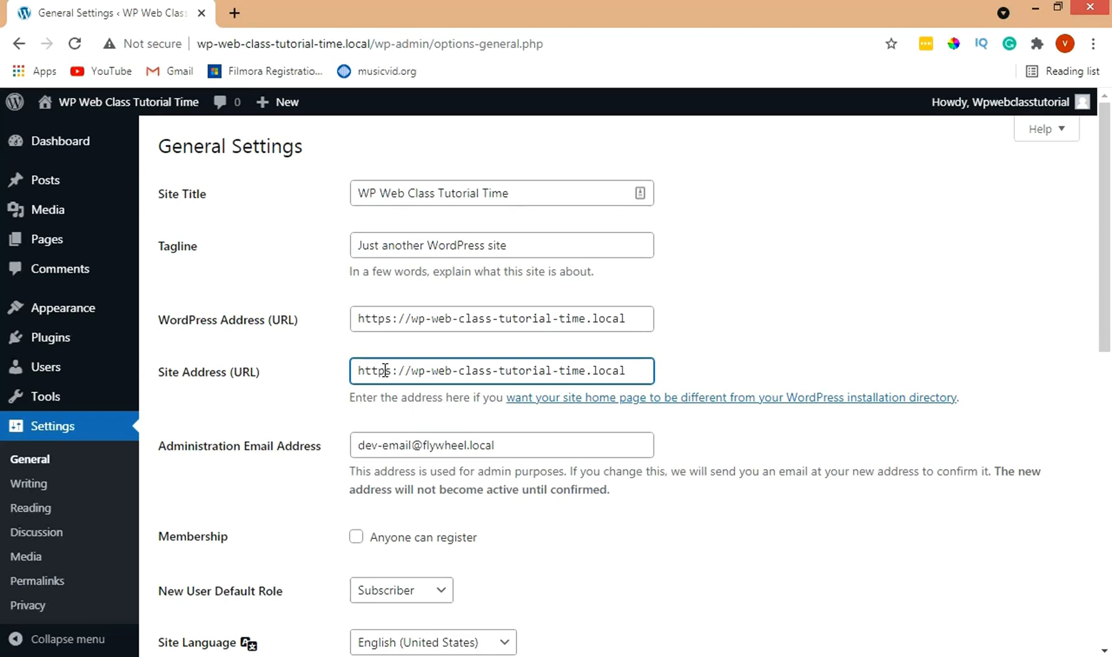
pyautogui.moveTo(1106, 257); pyautogui.dragTo(1109, 550)
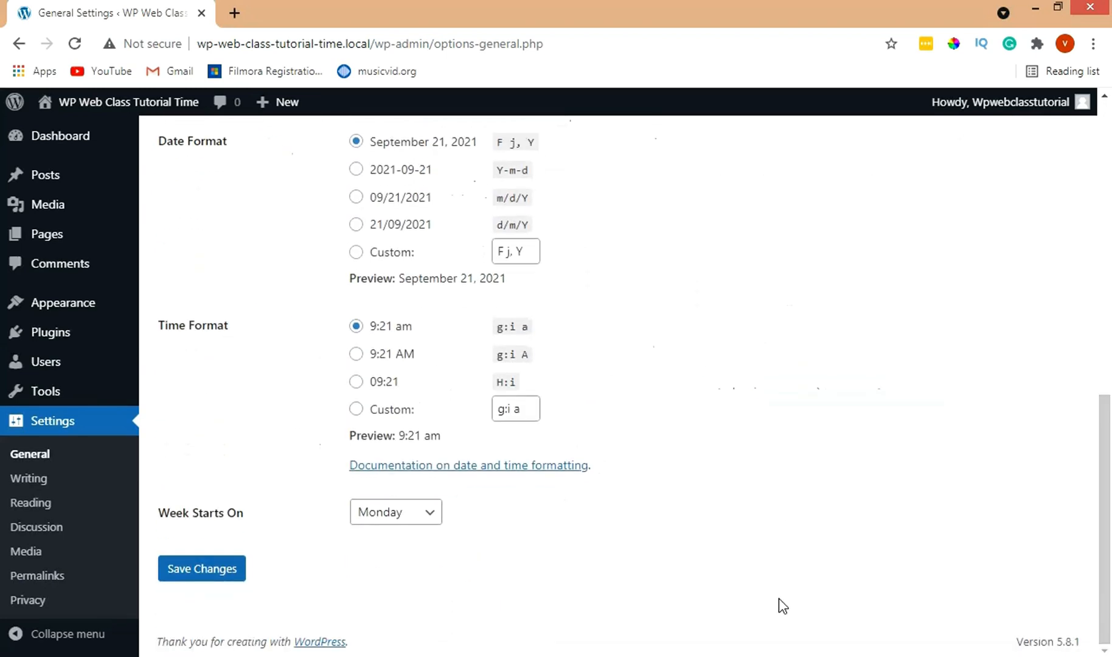
pyautogui.click(217, 574)
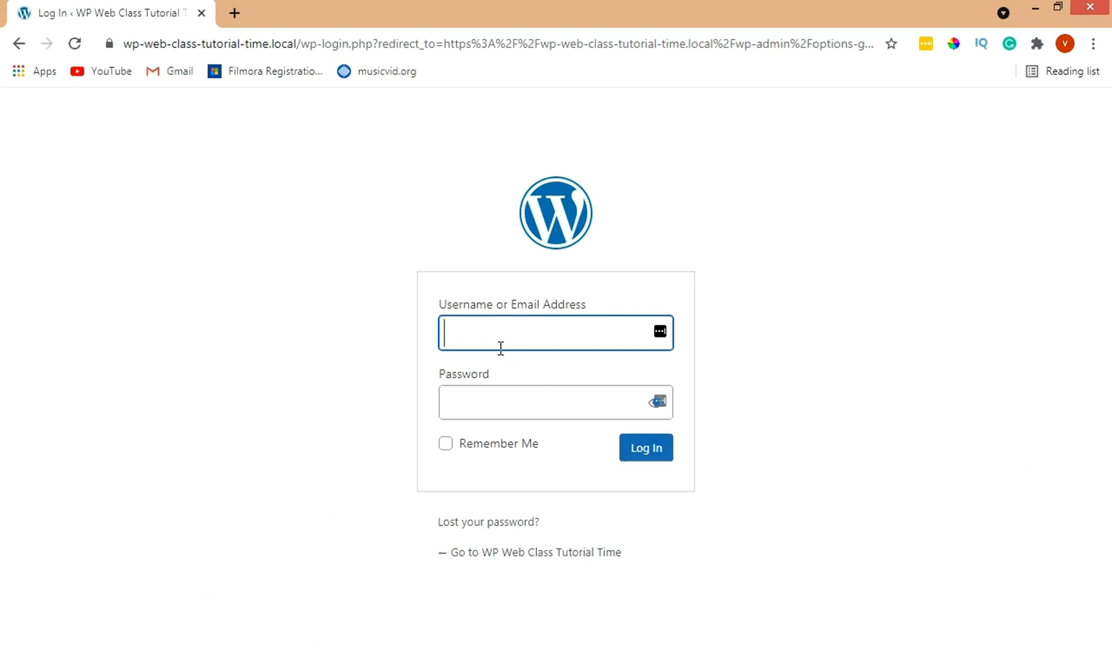
# Step: Confirm the login page is now secure and enter the saved admin username and password
pyautogui.click(109, 46)
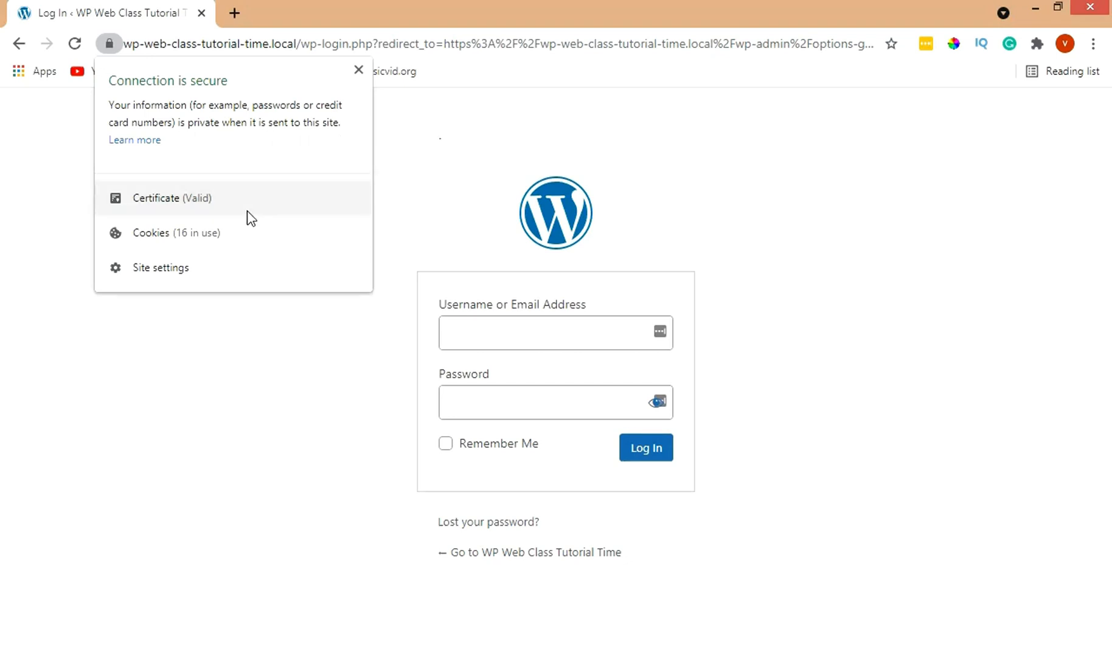
pyautogui.click(438, 134)
pyautogui.click(478, 348)
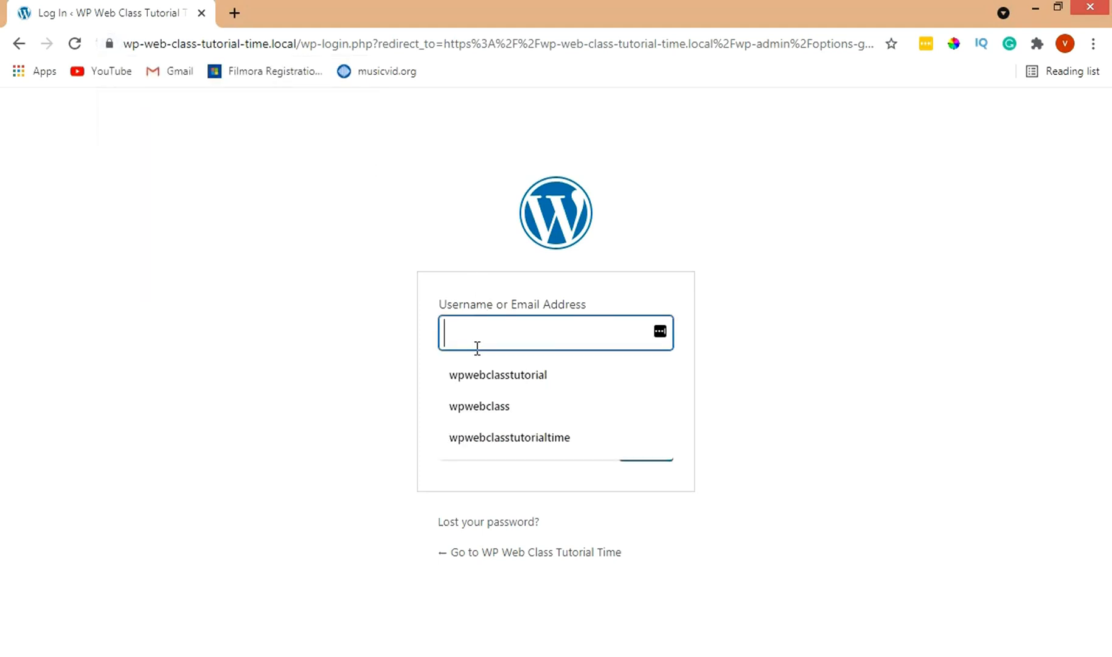
pyautogui.click(491, 372)
pyautogui.click(482, 402)
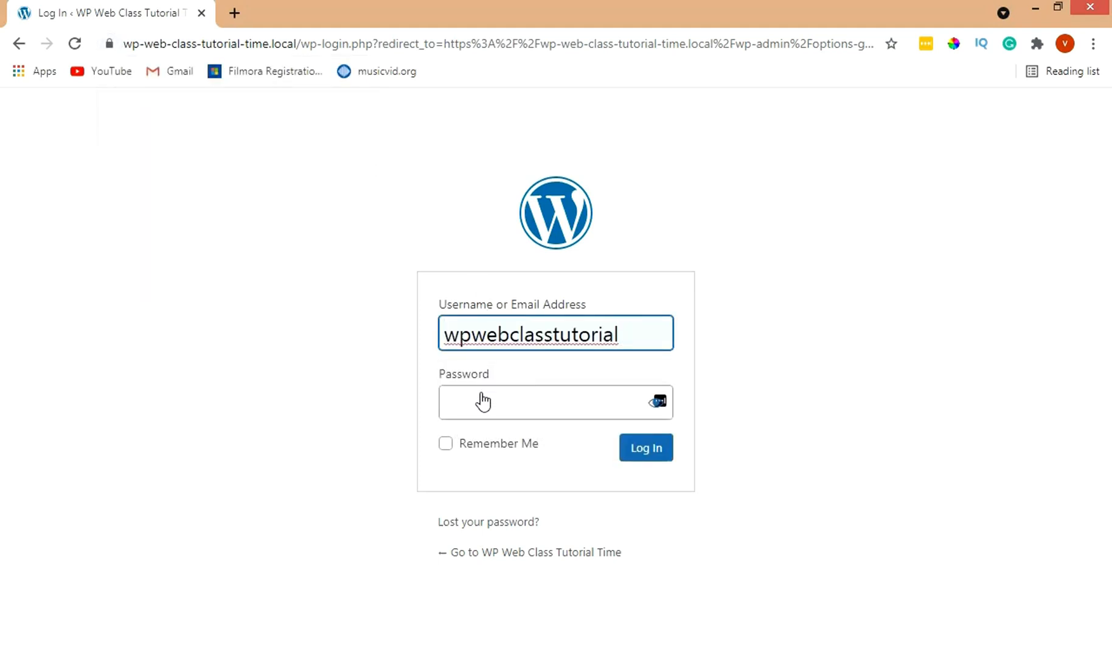
pyautogui.write('****')
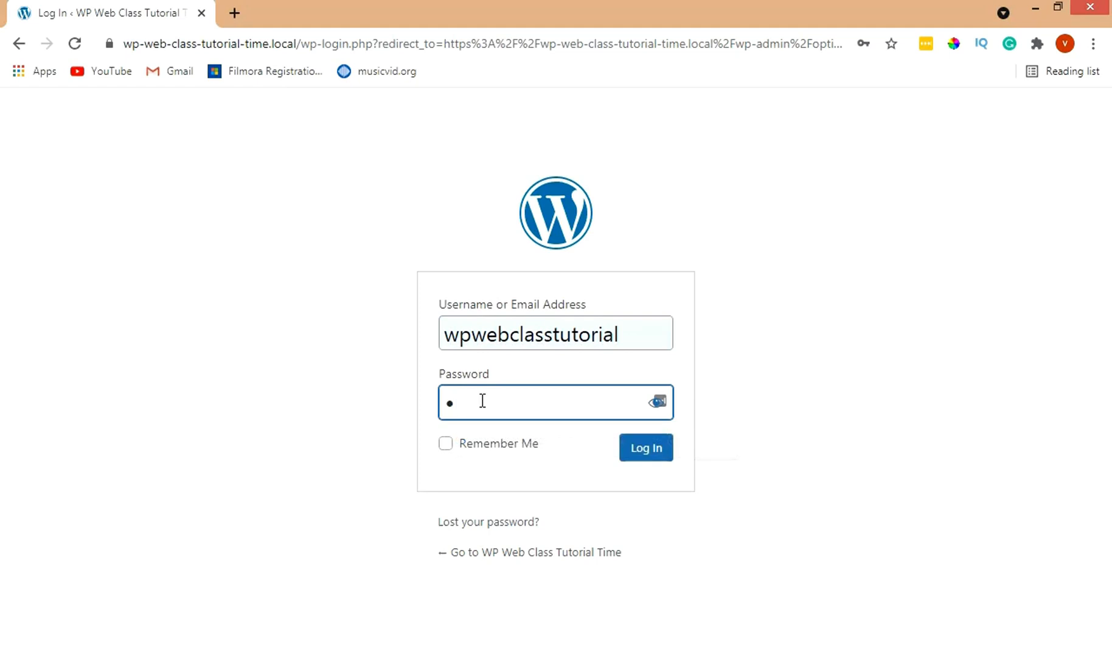
pyautogui.write('*************')
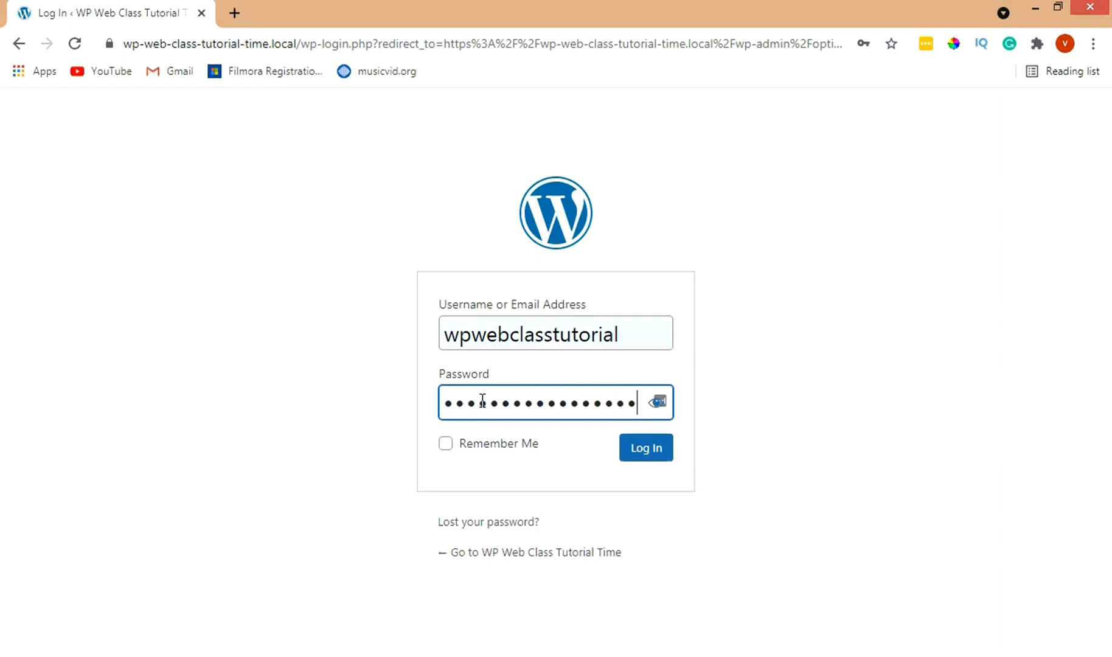
# Step: Log in, open the WordPress Dashboard over https, and return to Local
pyautogui.click(644, 453)
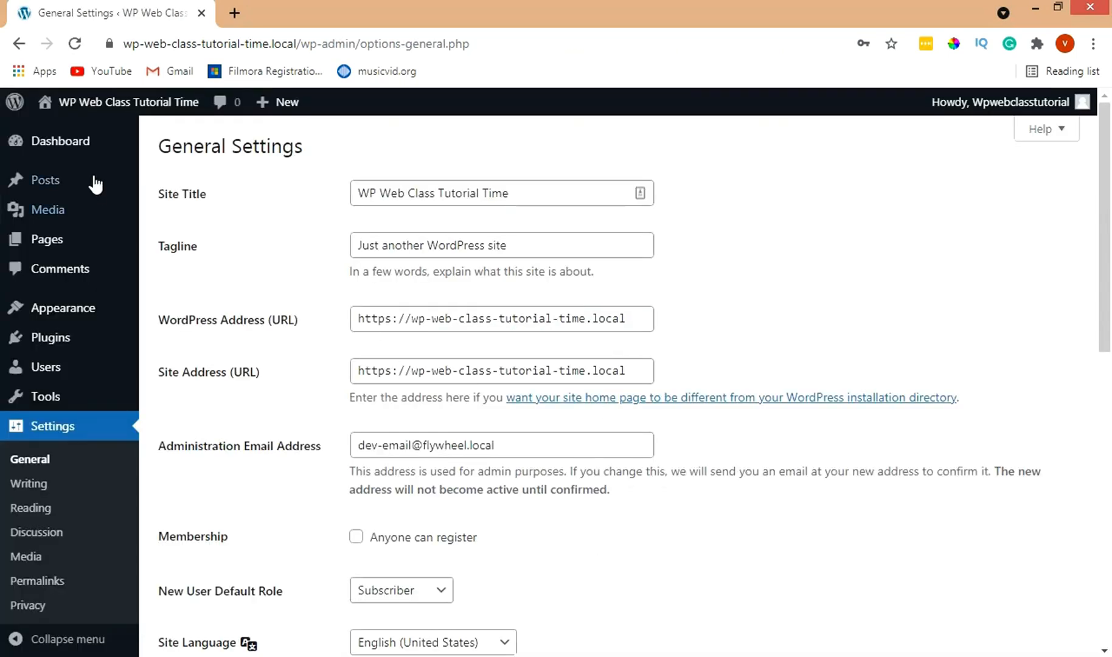
pyautogui.click(86, 149)
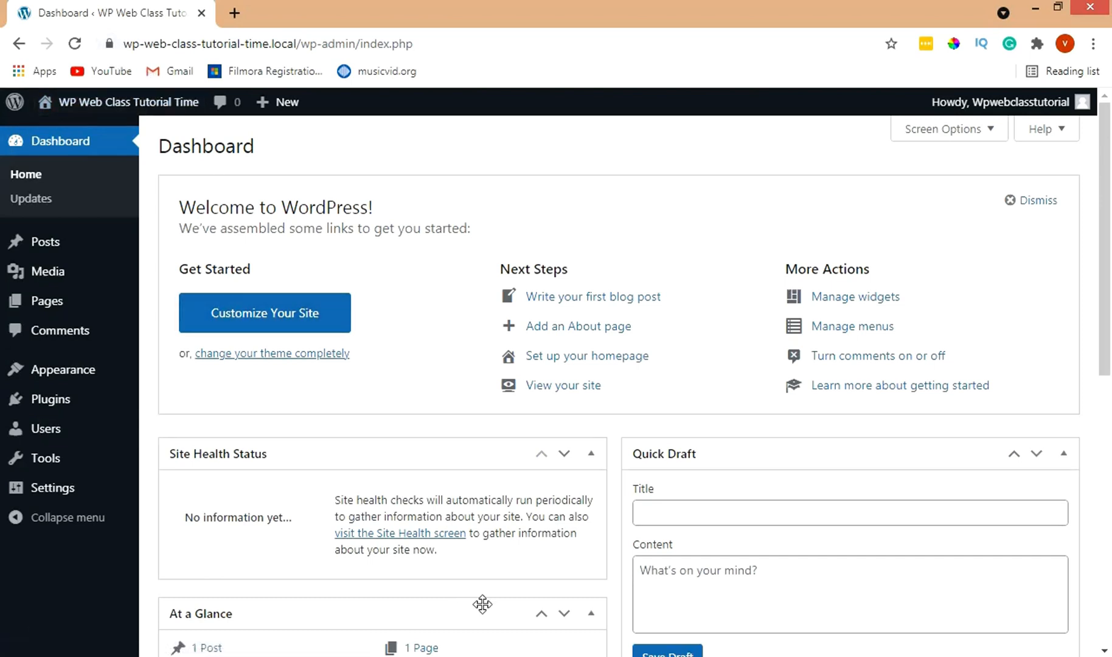
pyautogui.hotkey('alt', 'Tab')
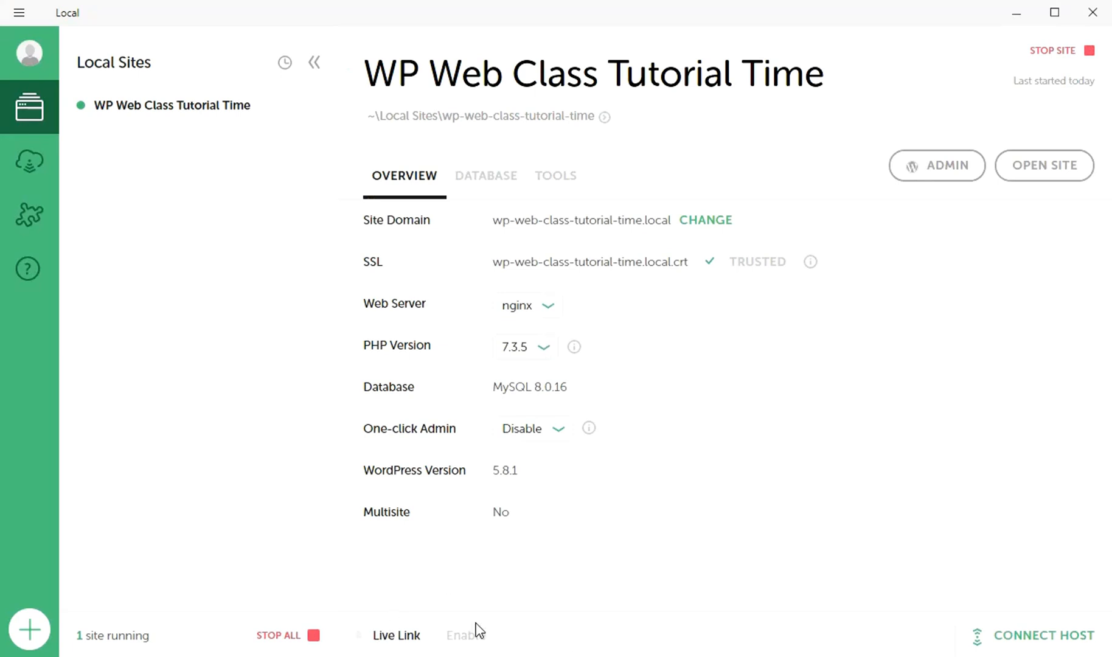
# Step: Log in to a Local account from Tools > Live Links, confirming in the browser, then return to Overview
pyautogui.moveTo(468, 643)
pyautogui.click(565, 175)
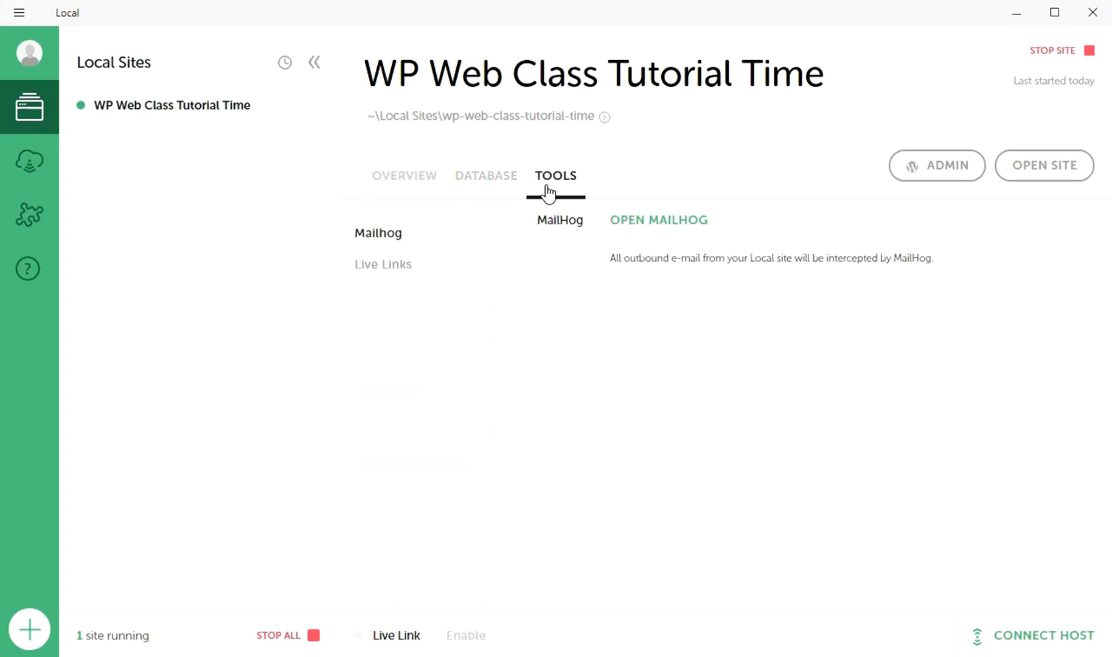
pyautogui.click(419, 272)
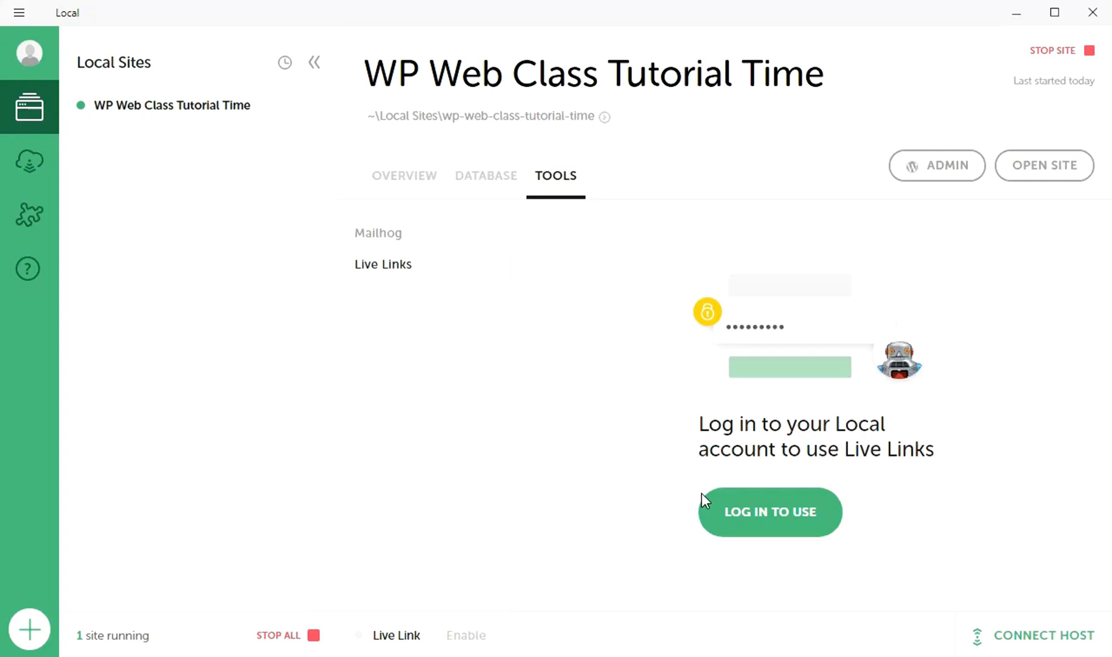
pyautogui.click(753, 520)
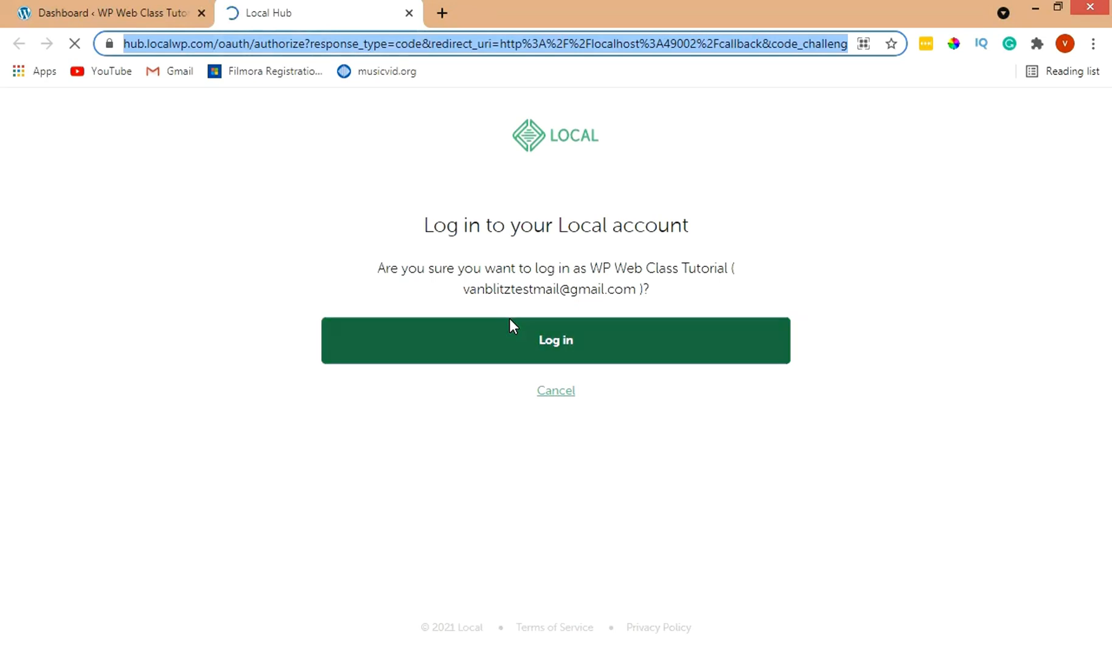
pyautogui.click(540, 344)
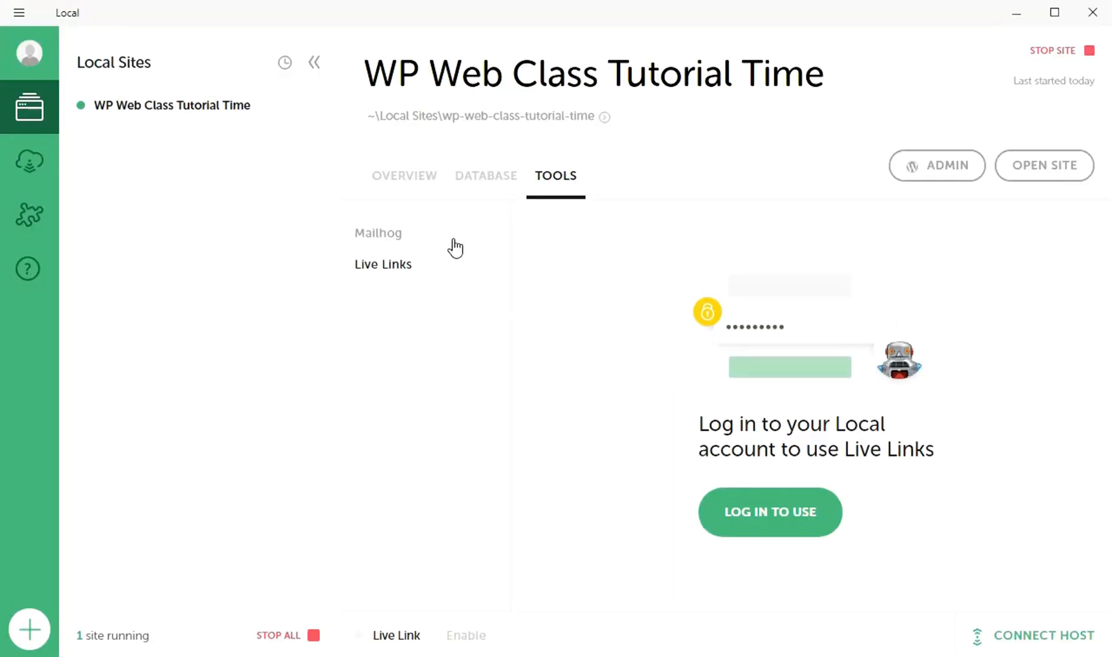
pyautogui.click(416, 177)
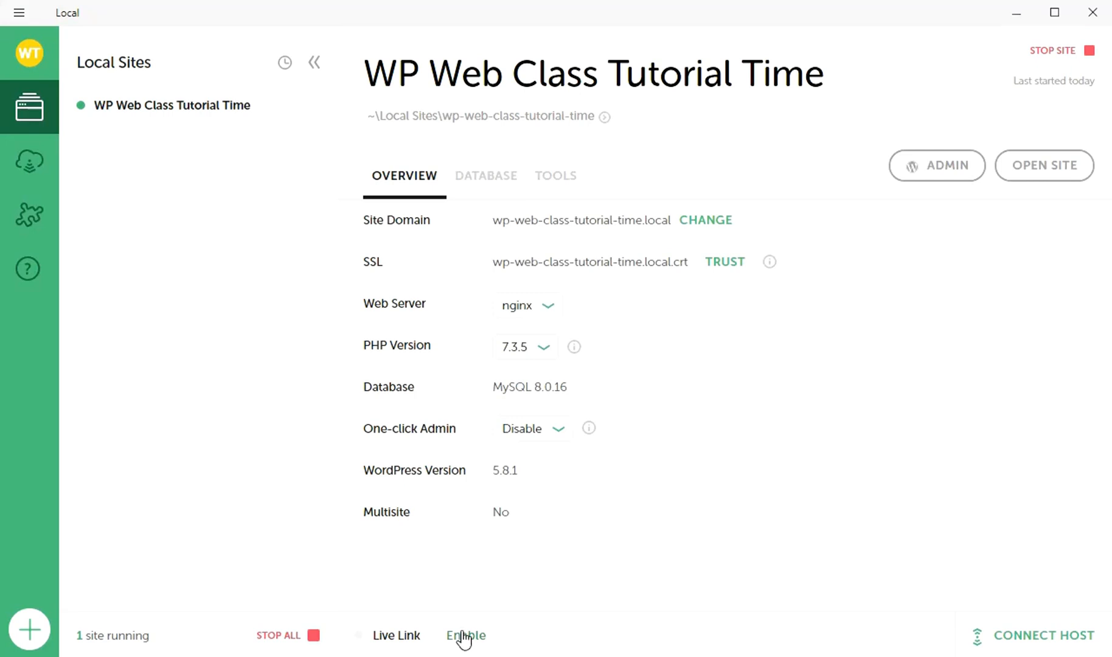
pyautogui.click(551, 184)
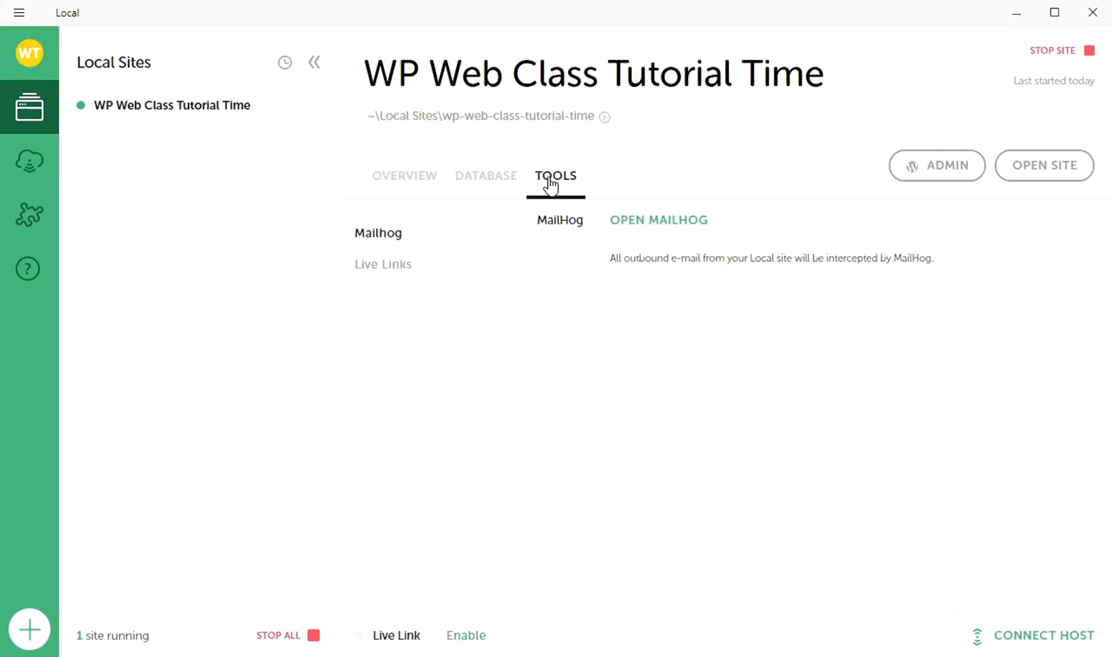
pyautogui.click(429, 275)
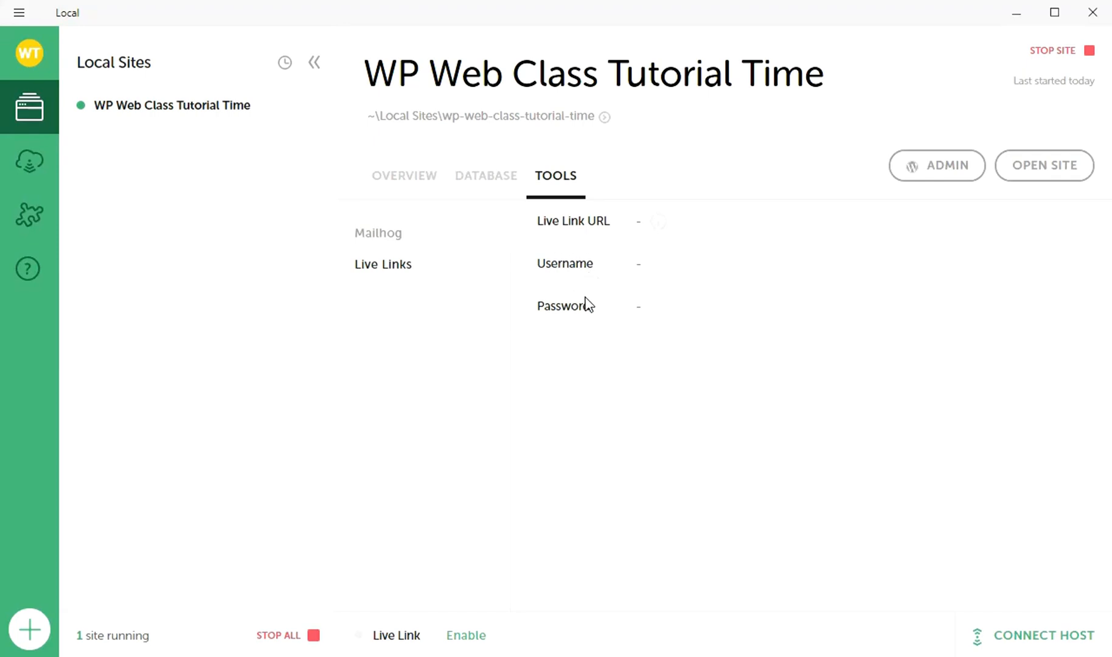
pyautogui.click(452, 641)
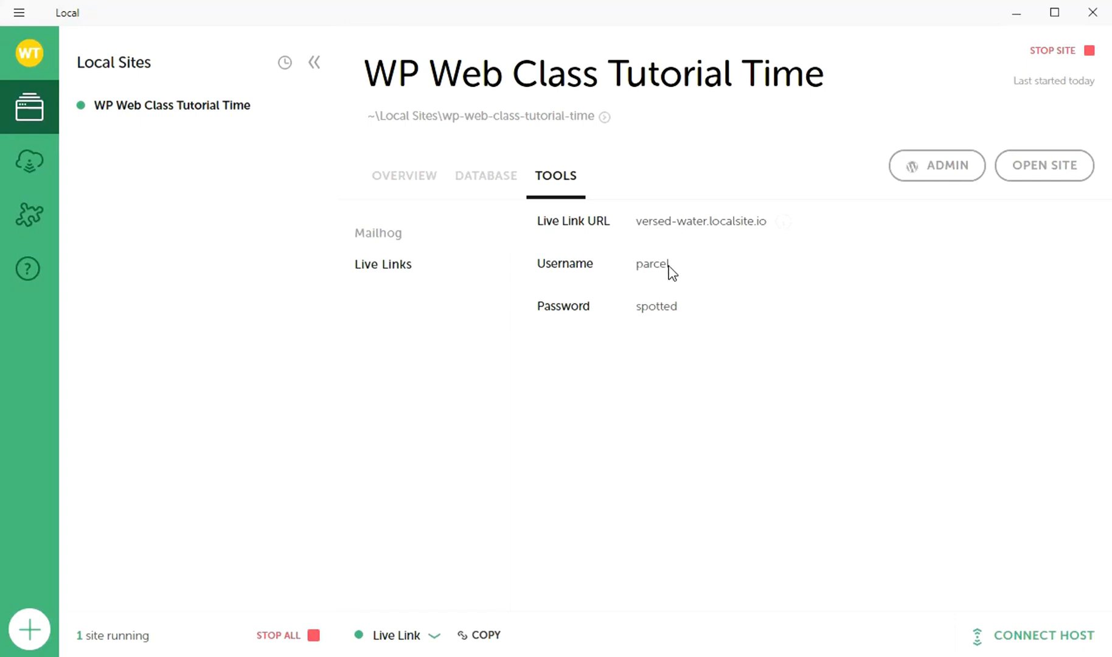
pyautogui.click(477, 639)
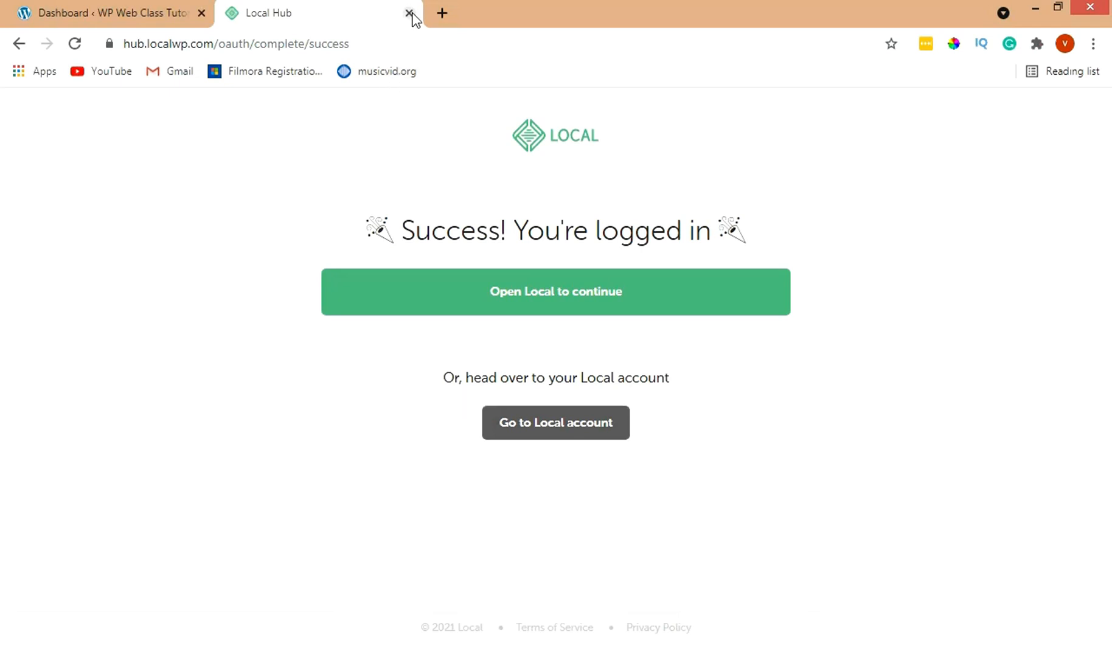
pyautogui.click(410, 13)
# Step: Load the copied versed-water.localsite.io Live Link in a new Chrome tab, closing the old dashboard tab
pyautogui.click(235, 13)
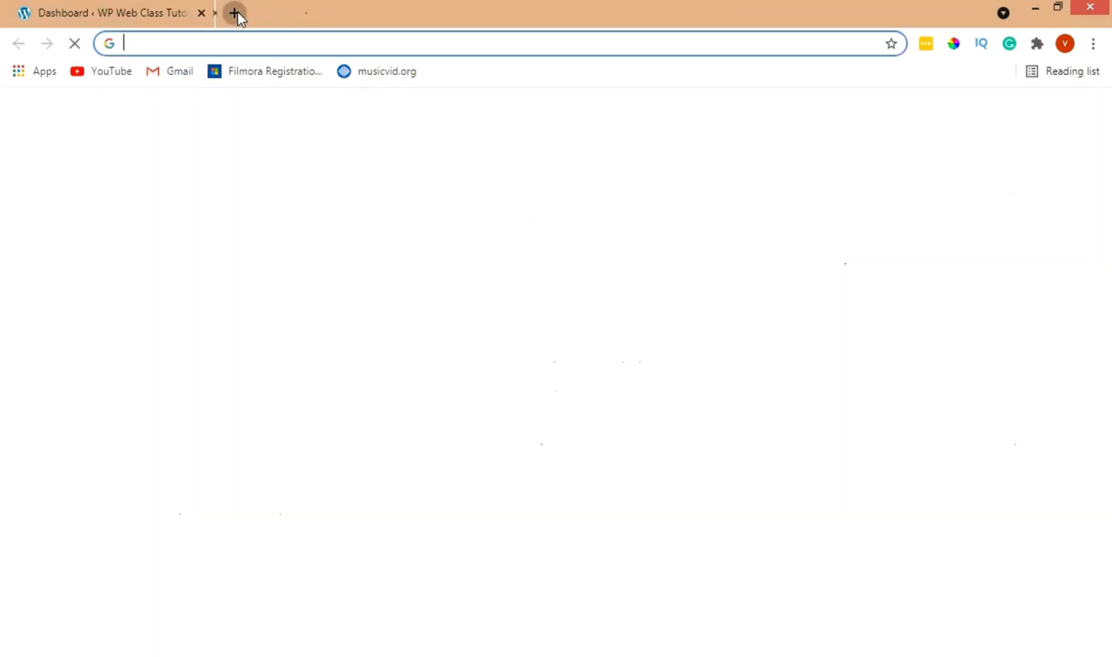
pyautogui.hotkey('ctrl', 'v')
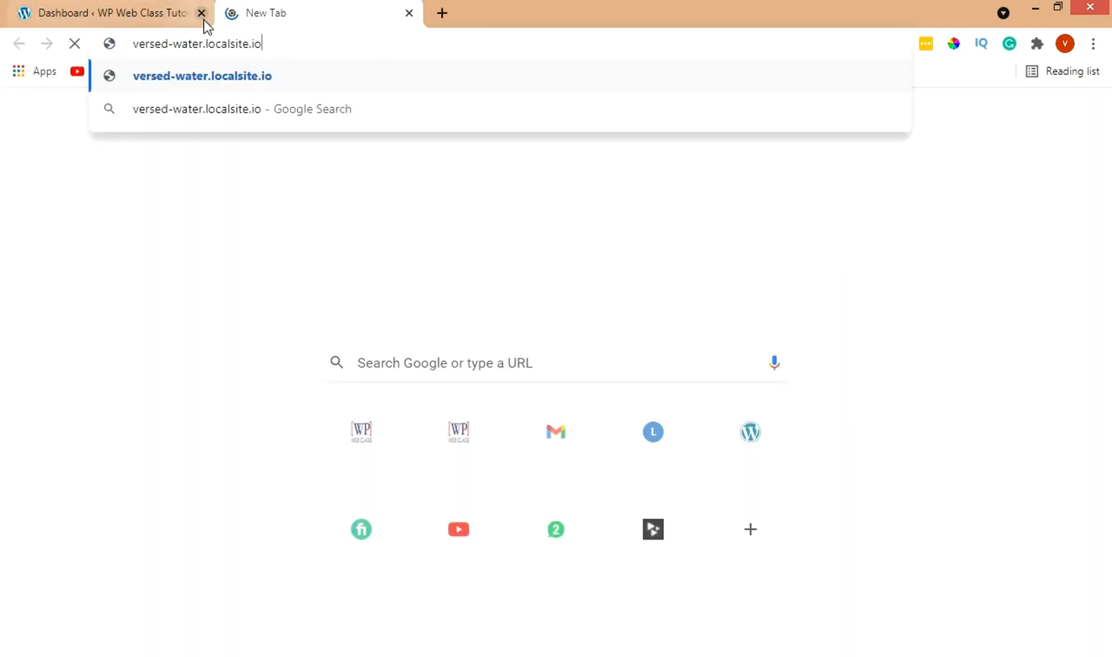
pyautogui.click(200, 14)
pyautogui.press('Return')
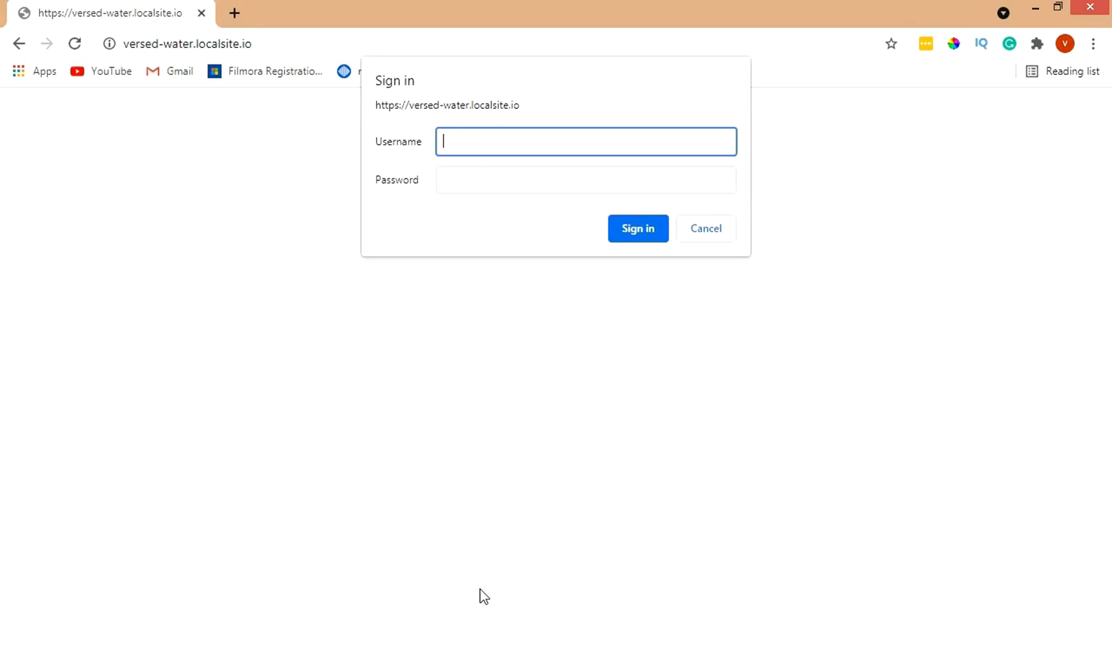
# Step: Sign in with the Live Link username and password from Local, decline saving it, and return to Local
pyautogui.hotkey('alt', 'Tab')
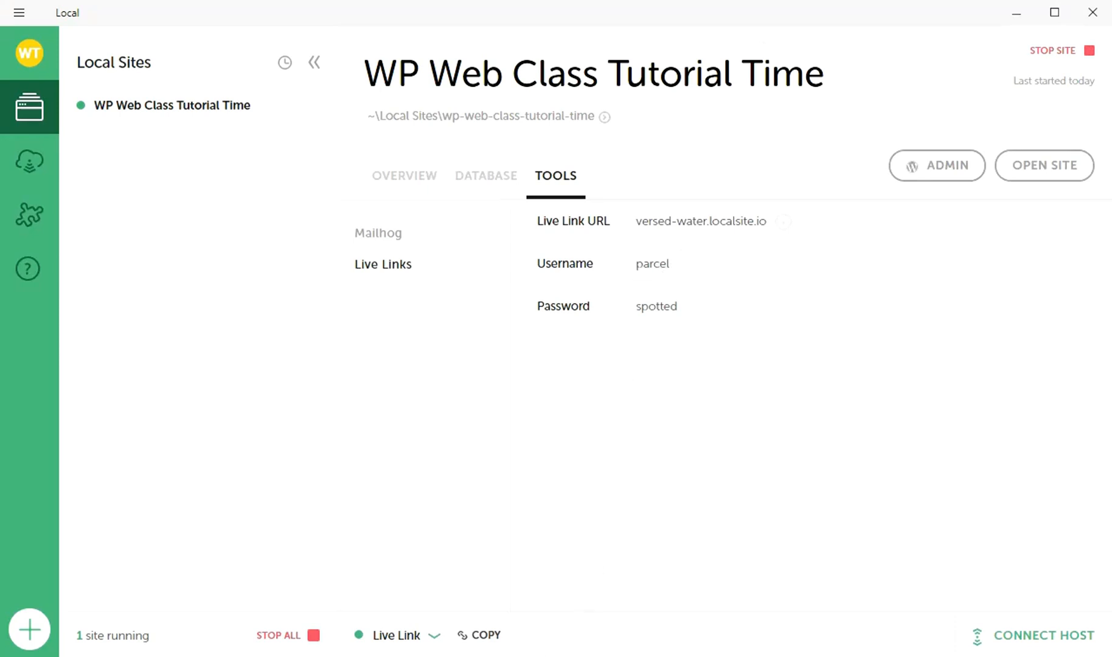
pyautogui.hotkey('alt', 'Tab')
pyautogui.write('pa')
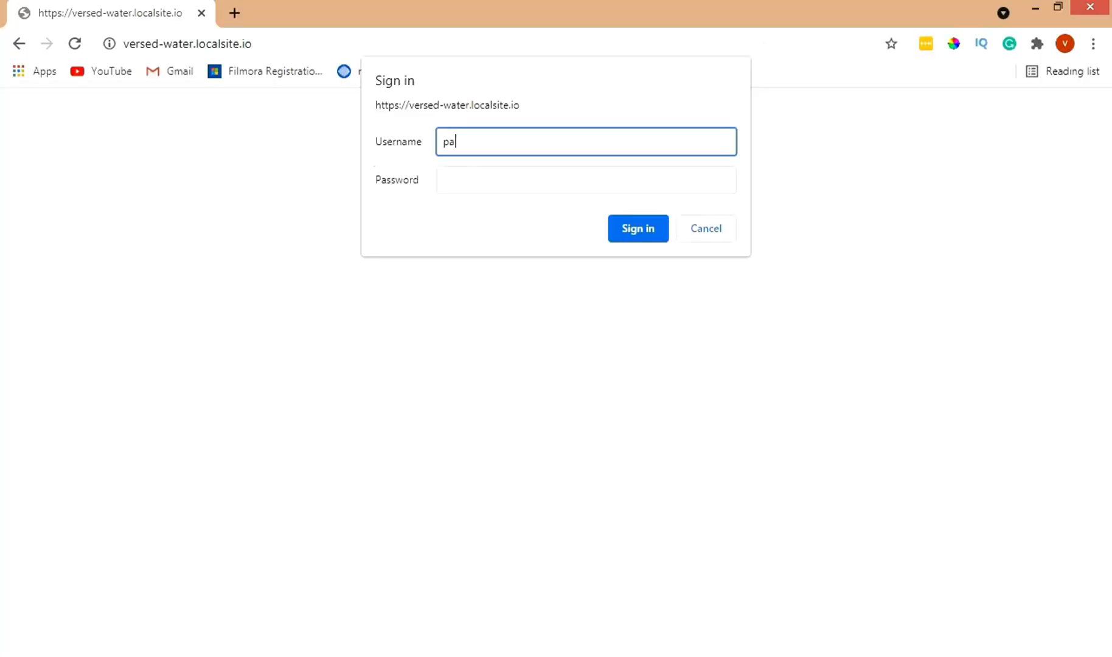
pyautogui.write('rcel')
pyautogui.hotkey('alt', 'Tab')
pyautogui.click(483, 188)
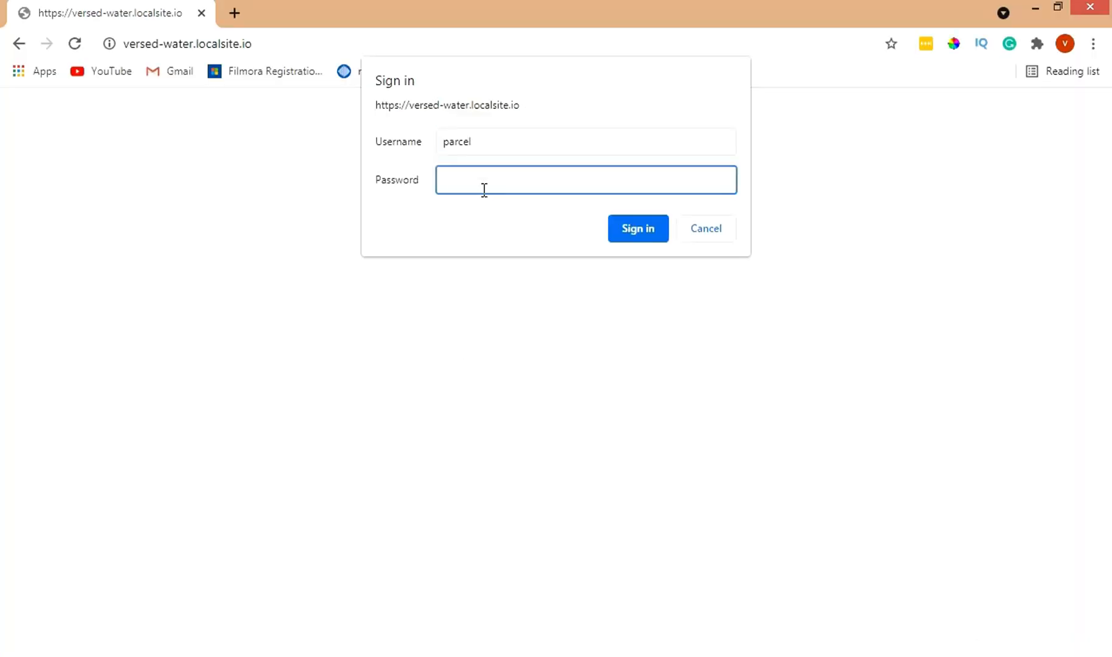
pyautogui.write('•••••••')
pyautogui.click(636, 234)
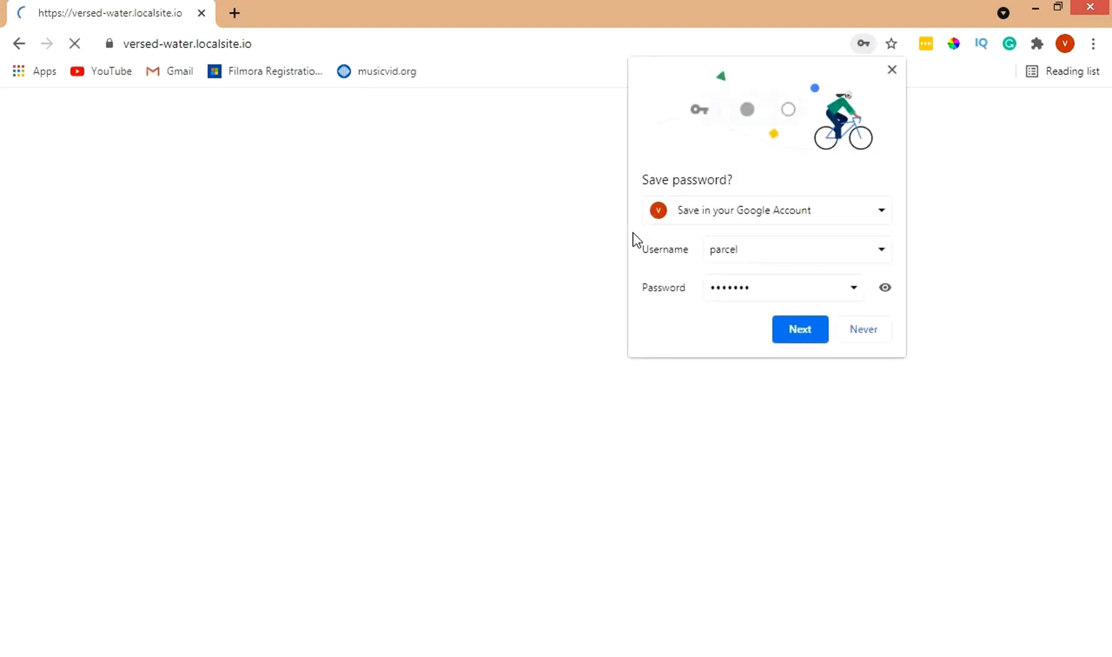
pyautogui.click(864, 330)
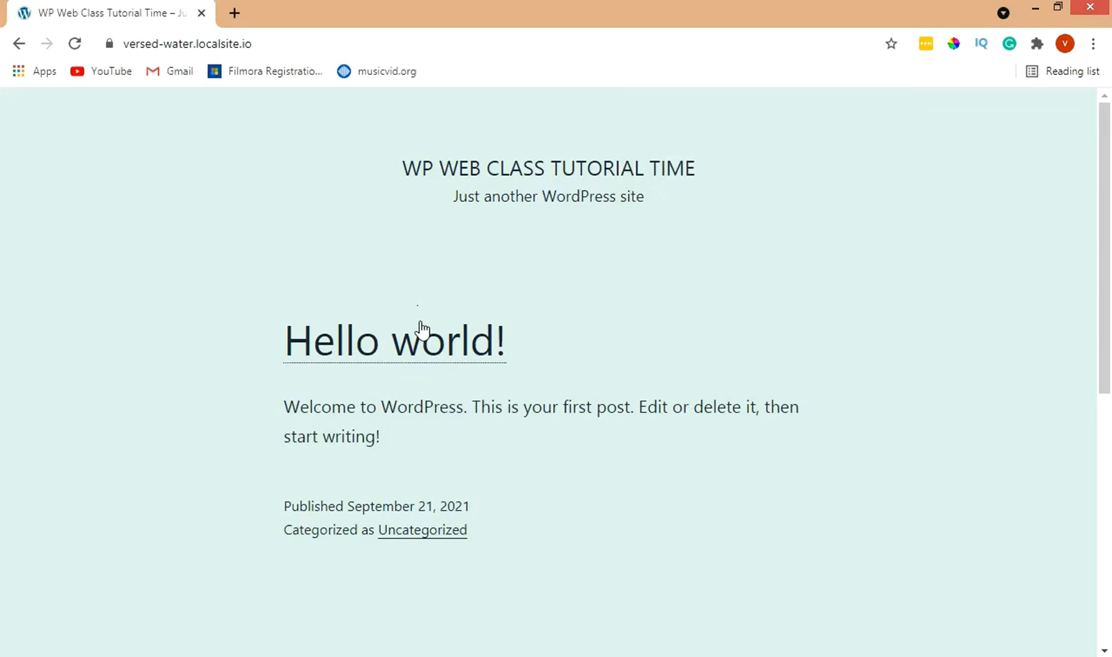
pyautogui.hotkey('alt', 'Tab')
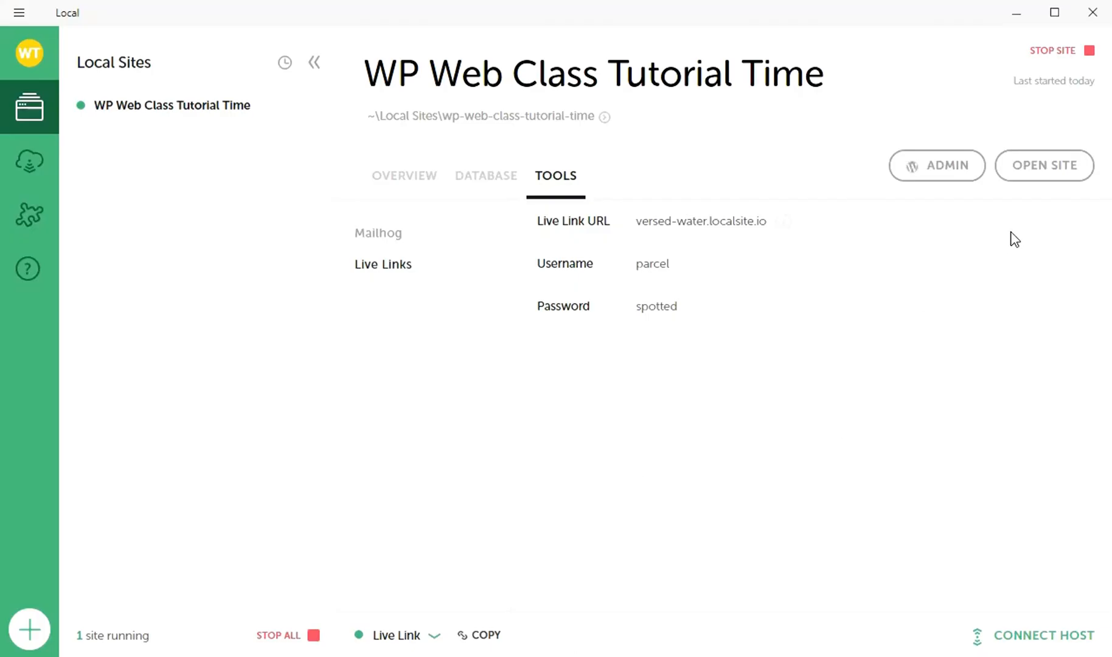
pyautogui.click(1038, 176)
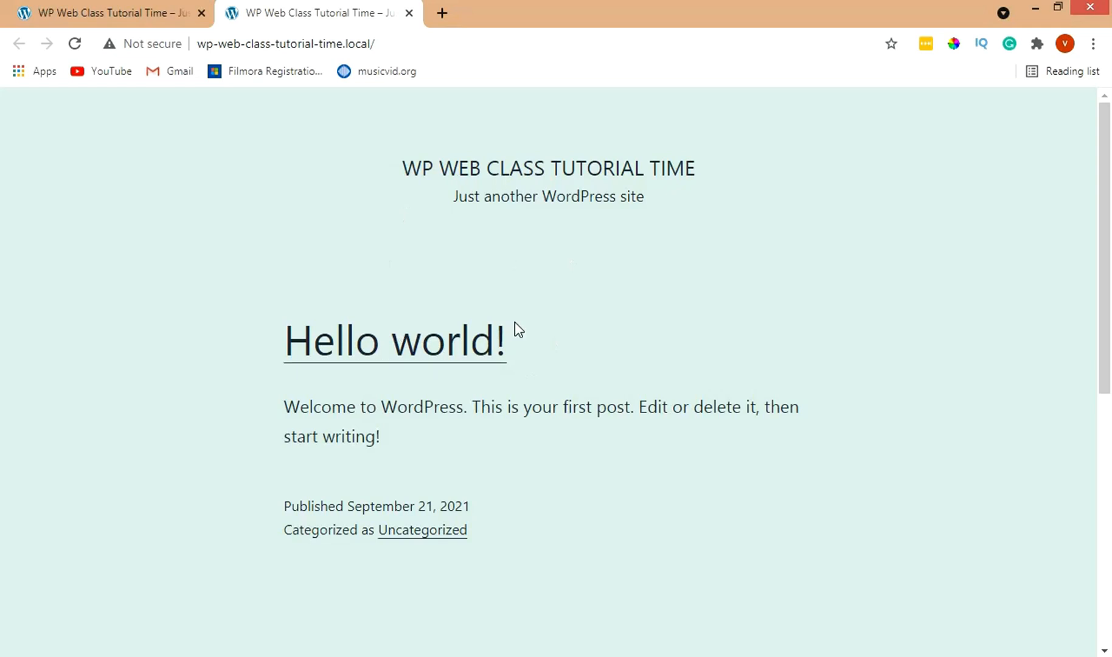
pyautogui.click(575, 656)
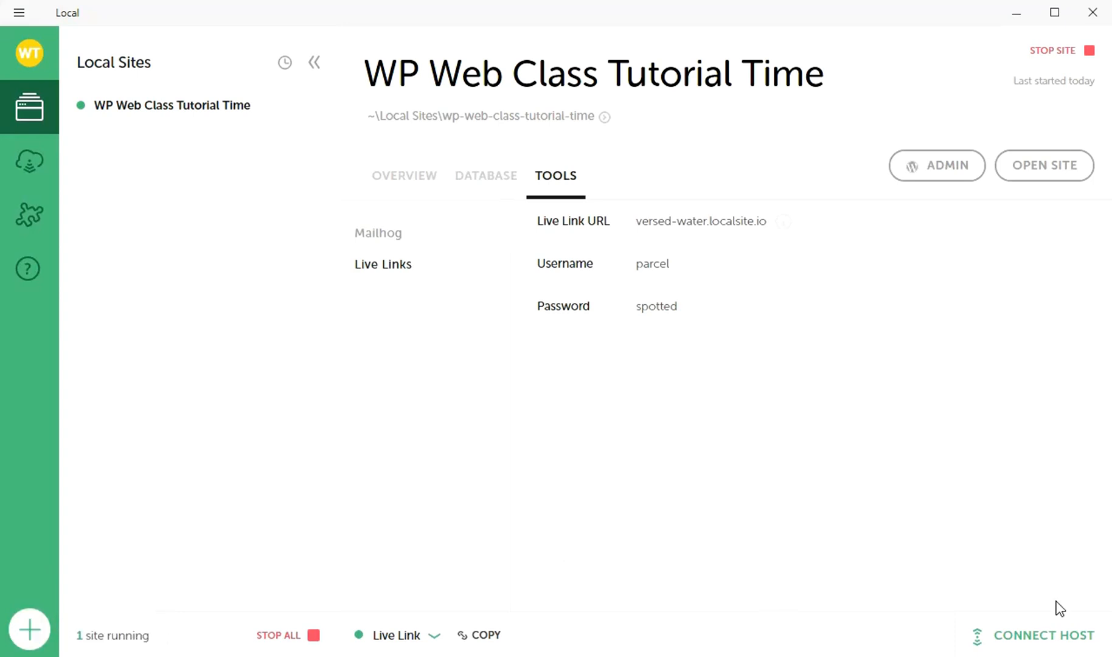
pyautogui.click(1044, 637)
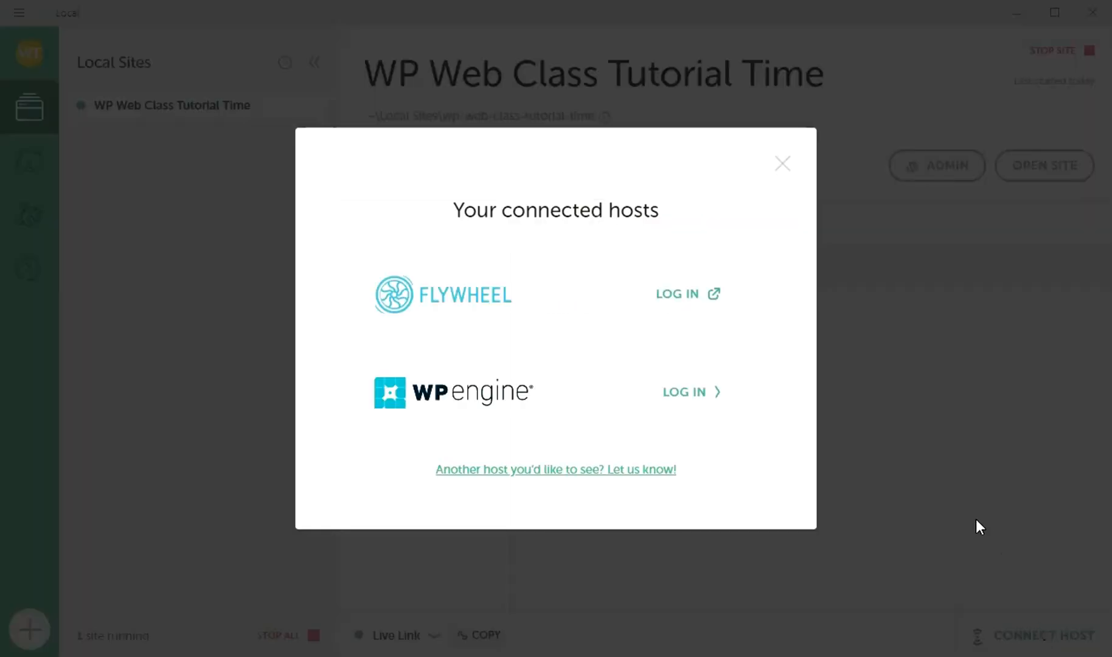
pyautogui.click(782, 163)
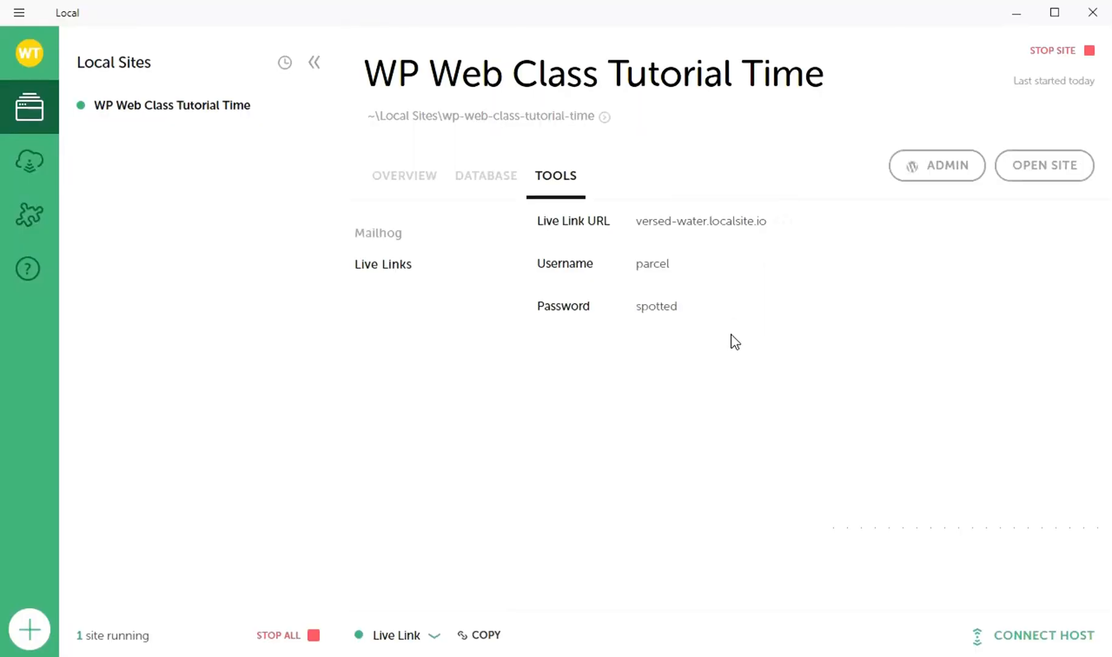